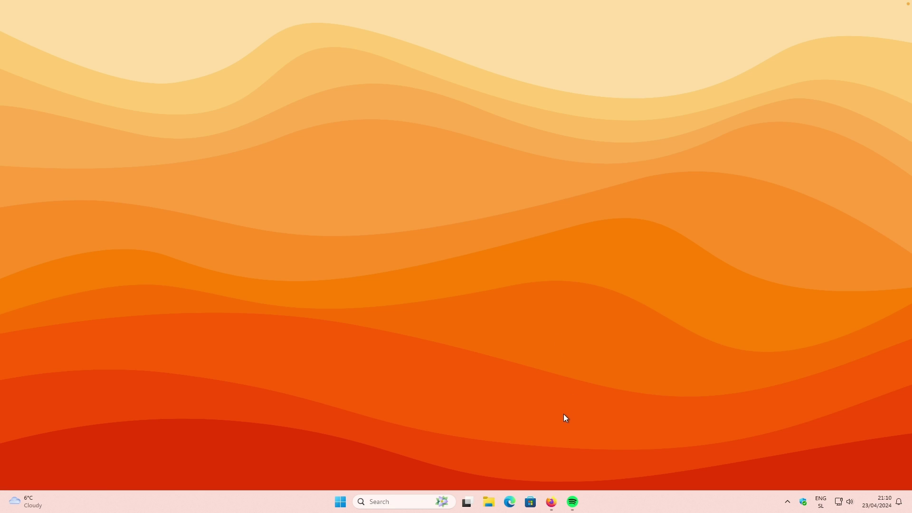
Launch the stock Spotify client, then bring the spicetify.app homepage up in Firefox
left_click(579, 501)
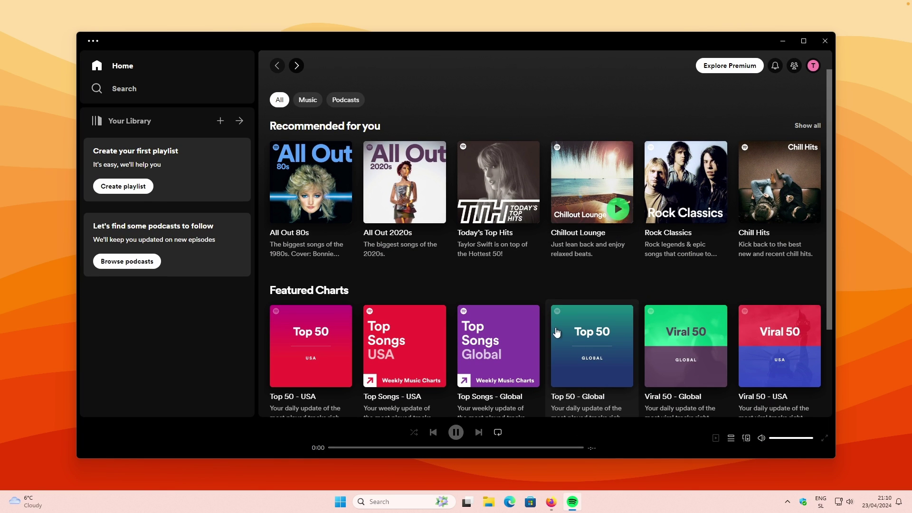
left_click(551, 502)
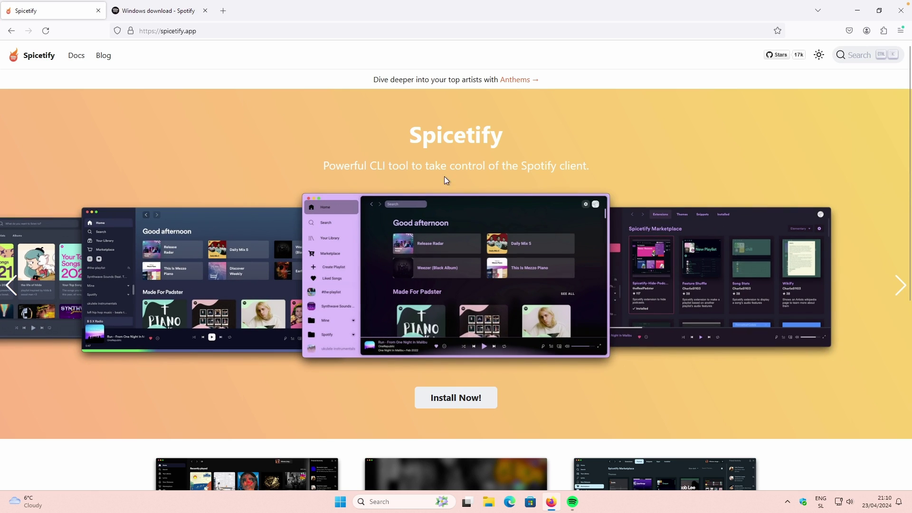
Glance at Spotify's download tab, then open Spicetify's Getting Started install guide via Install Now!
left_click(179, 11)
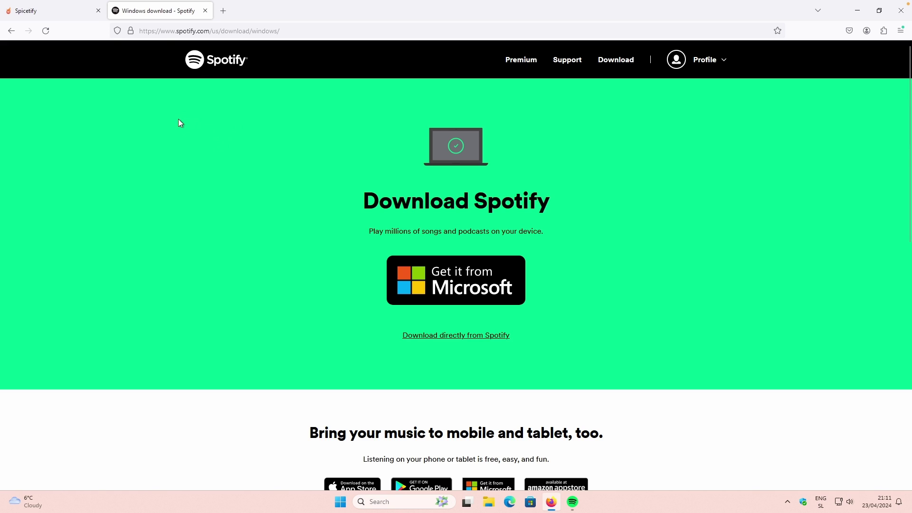
left_click(53, 10)
left_click(164, 32)
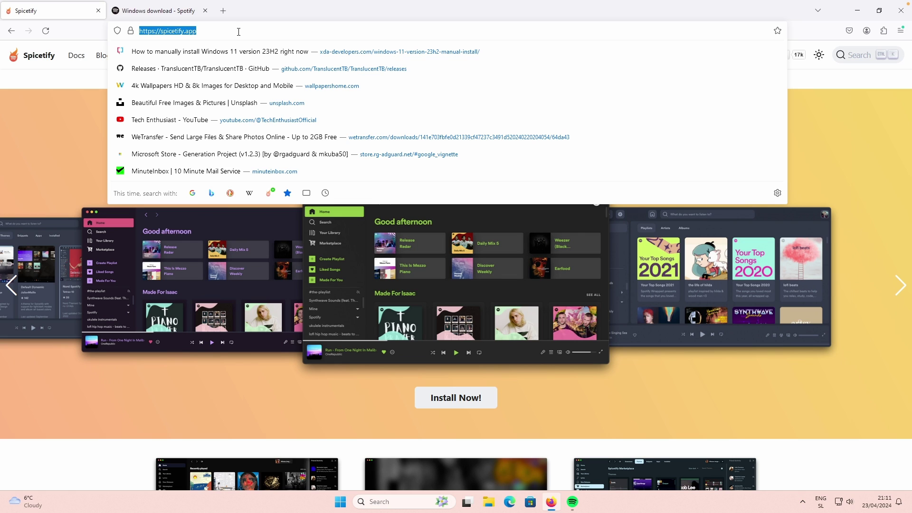
left_click(226, 94)
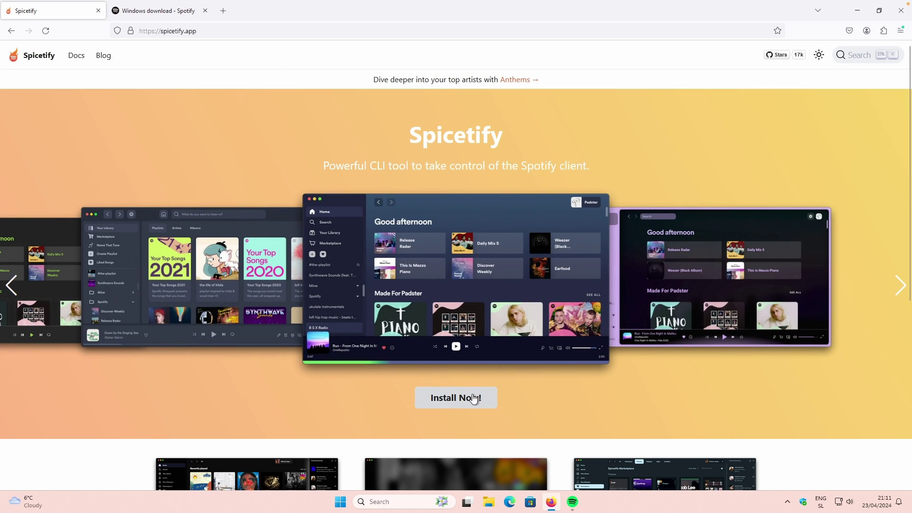
left_click(474, 398)
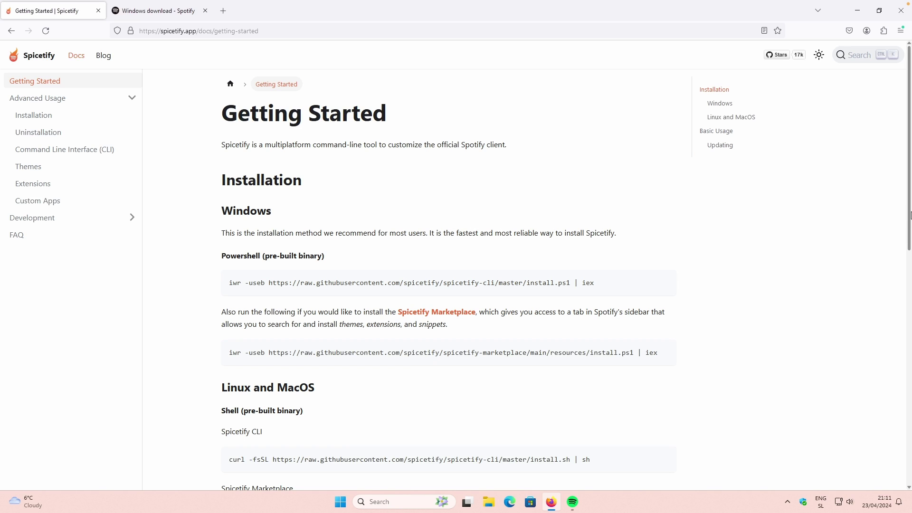
Copy the Windows PowerShell install command and switch to Spotify's Windows download page
left_click_drag(909, 215, 909, 298)
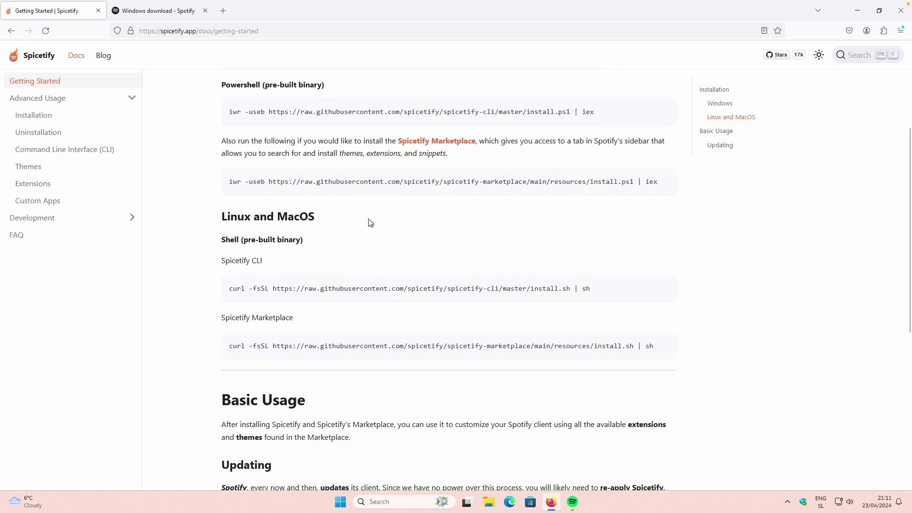
scroll(907, 187, "up", 3)
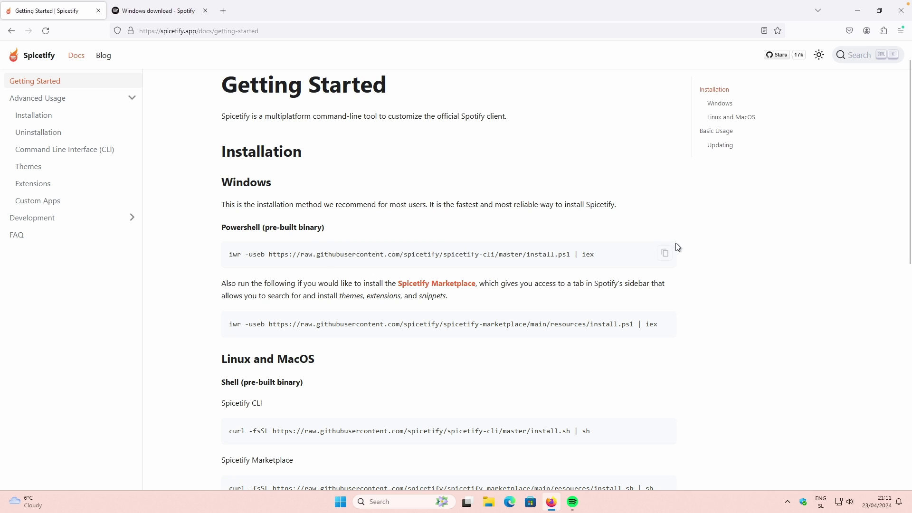
left_click(665, 253)
left_click(341, 502)
left_click(415, 163)
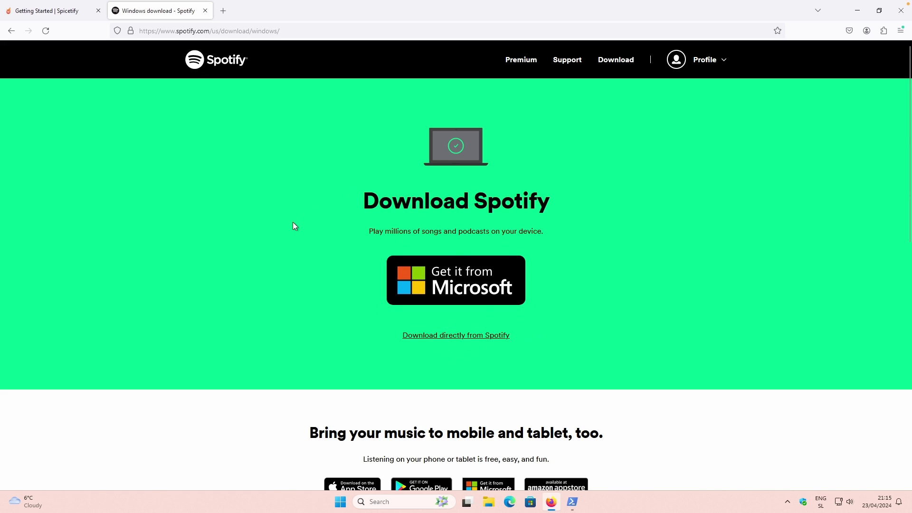
Download and run SpotifySetup.exe directly from Spotify to install the desktop app
left_click(300, 32)
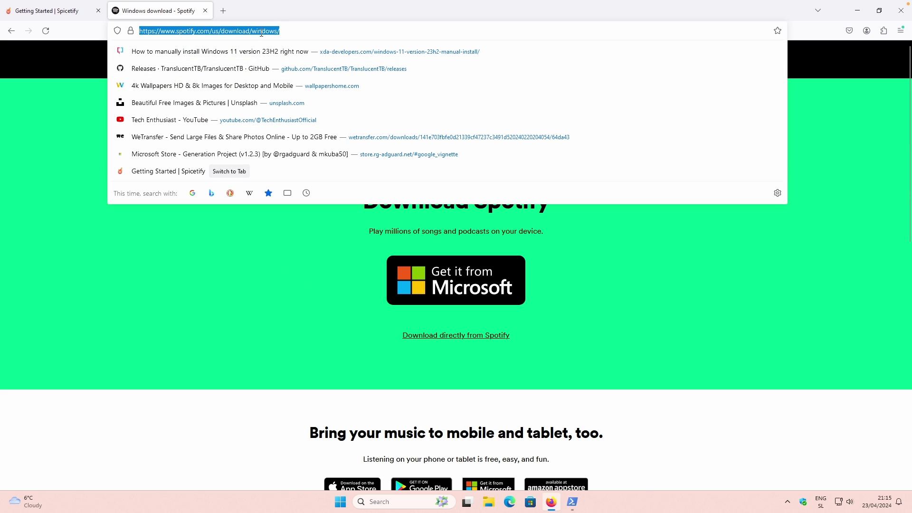
left_click(292, 246)
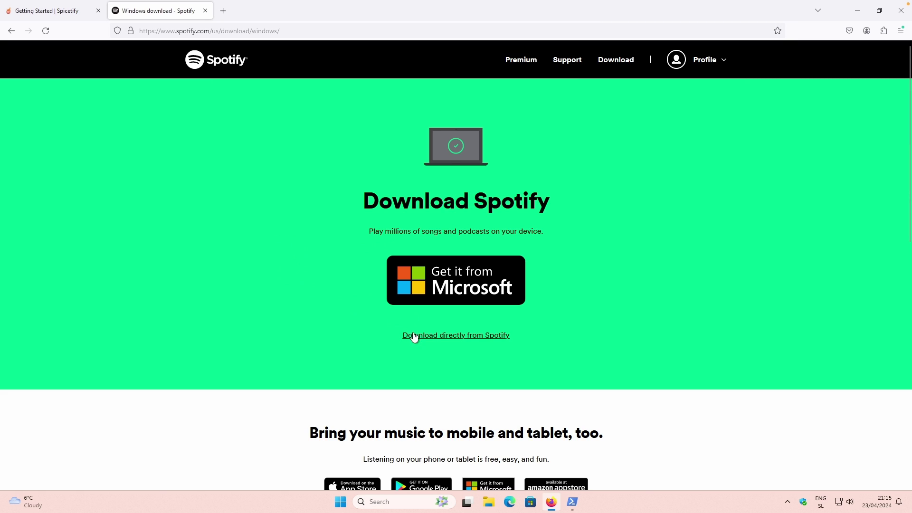
left_click(454, 337)
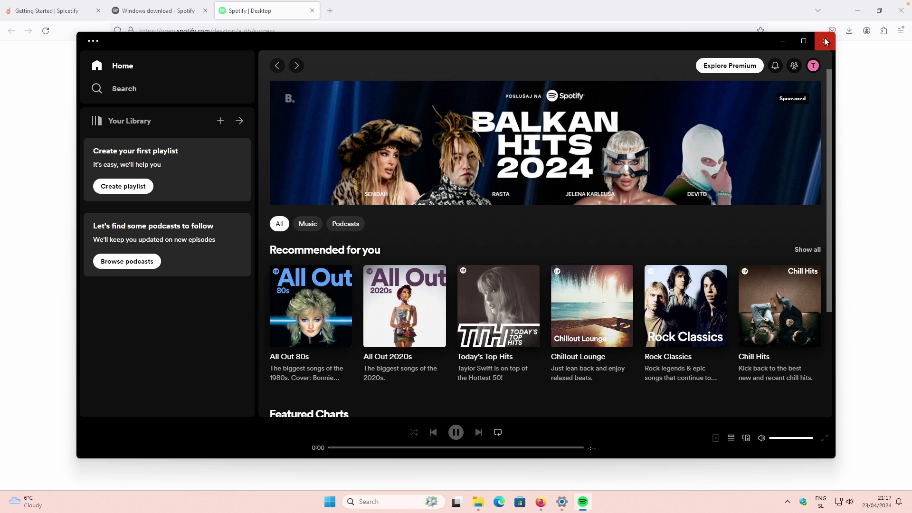
Close the signed-in Spotify app and return to the Spicetify Getting Started guide
left_click(825, 39)
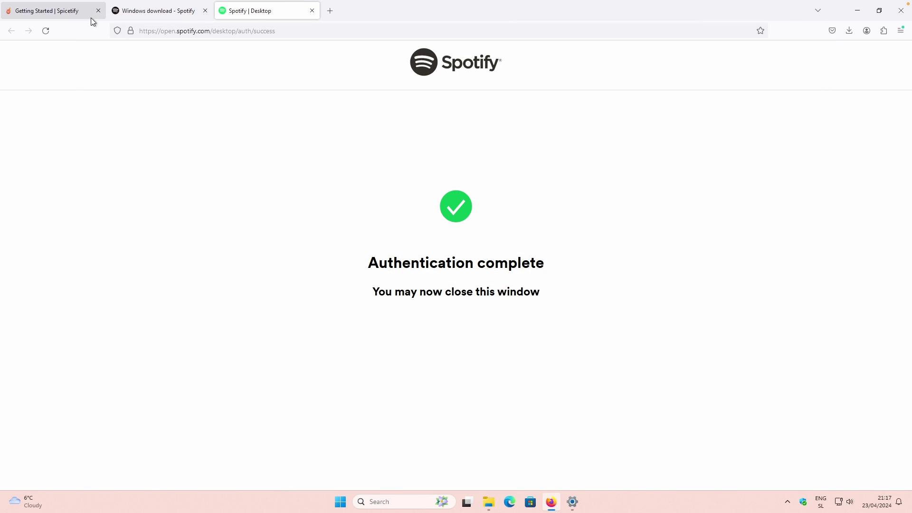
left_click(75, 17)
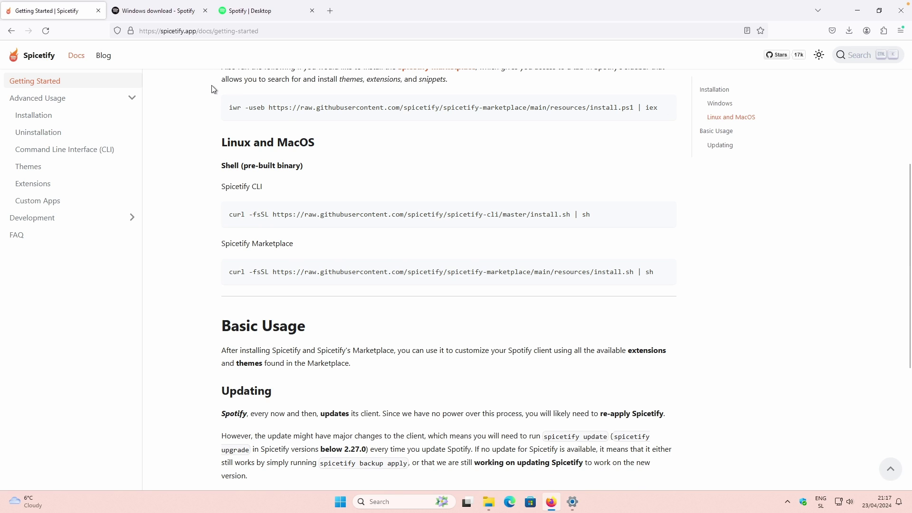
scroll(285, 171, "up", 5)
Copy the iwr install command and paste it into a new PowerShell window to run it
mouse_move(494, 279)
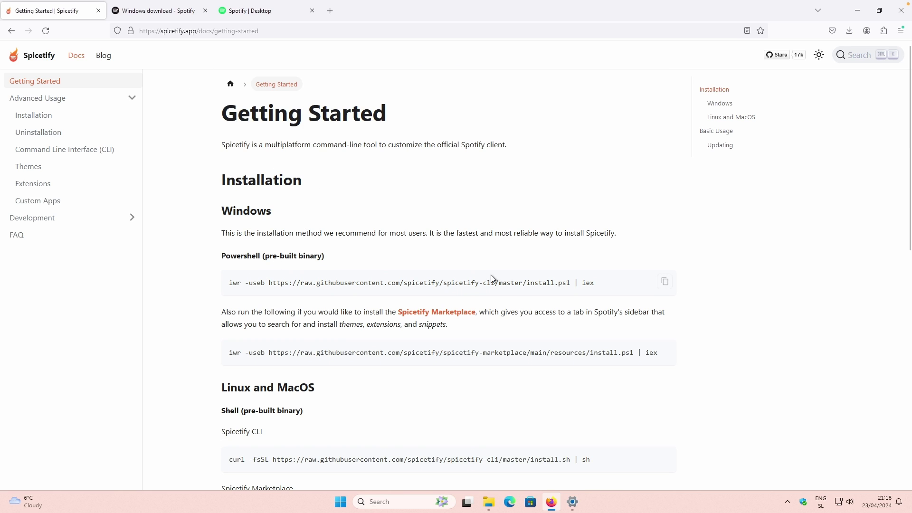
left_click(666, 283)
left_click(345, 495)
left_click(408, 162)
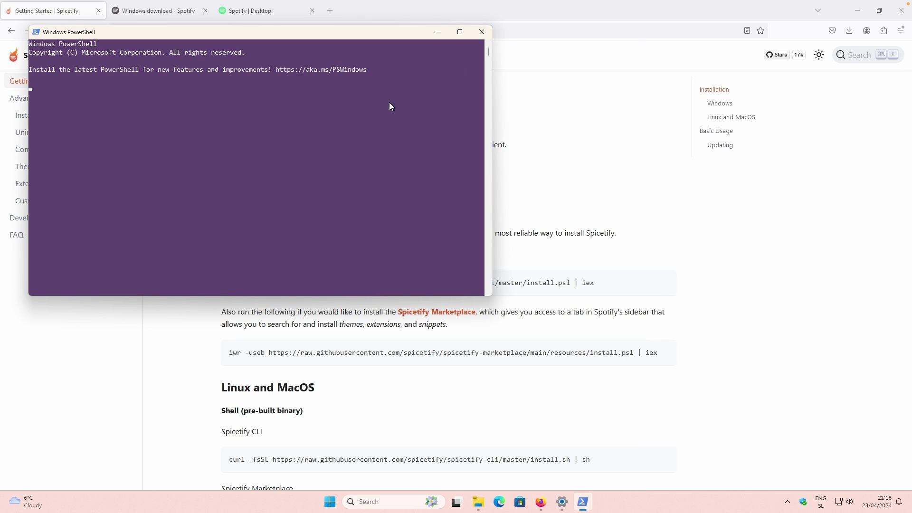
right_click(281, 87)
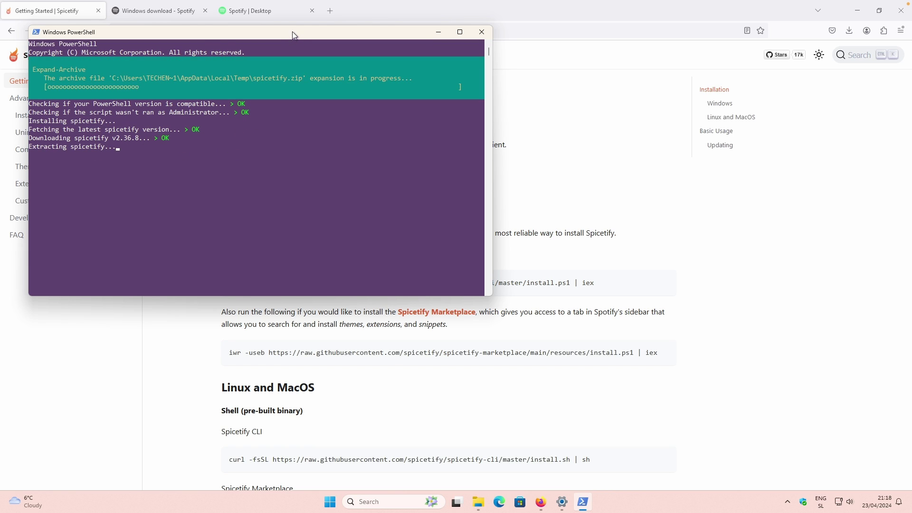
Answer y at the prompt to also install the Spicetify Marketplace
left_click_drag(292, 32, 463, 62)
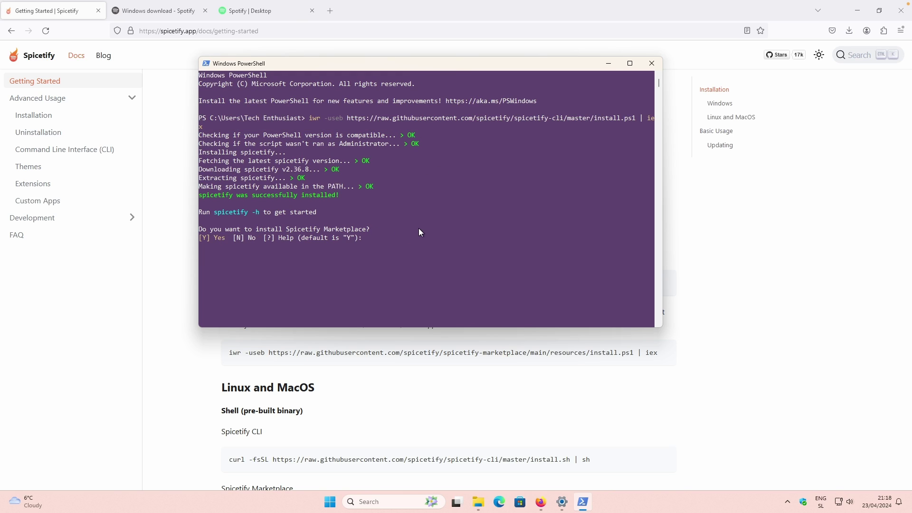
type("y")
key("Return")
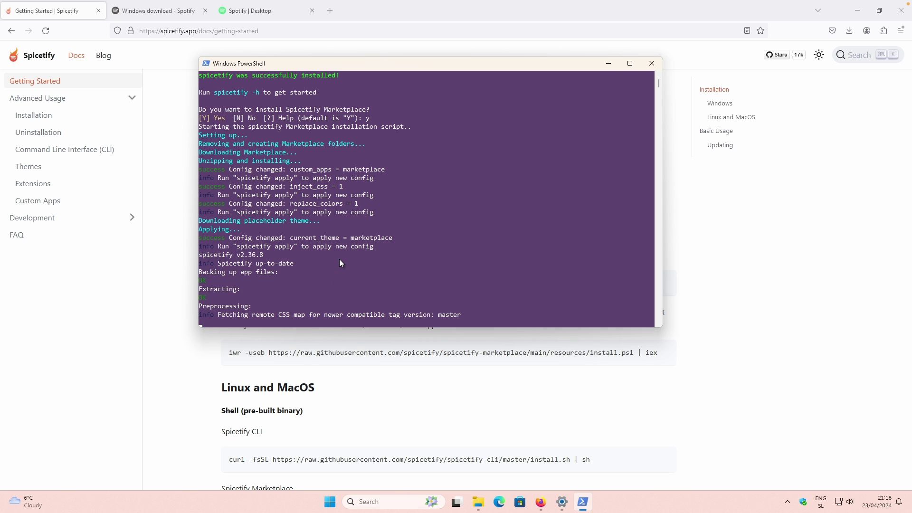
key("alt+Tab")
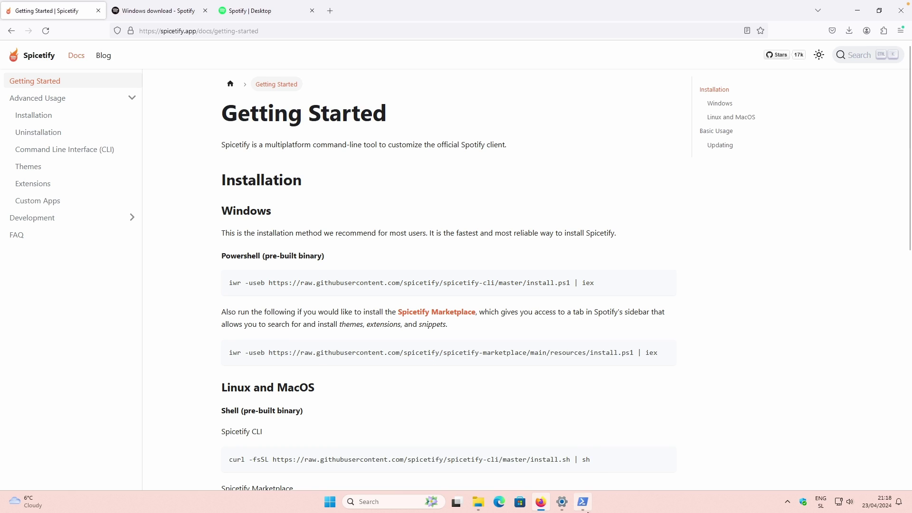
Confirm PowerShell reports "Spotify is spiced up!", then open the Spicetify Marketplace GitHub page
left_click(583, 502)
scroll(469, 264, "down", 5)
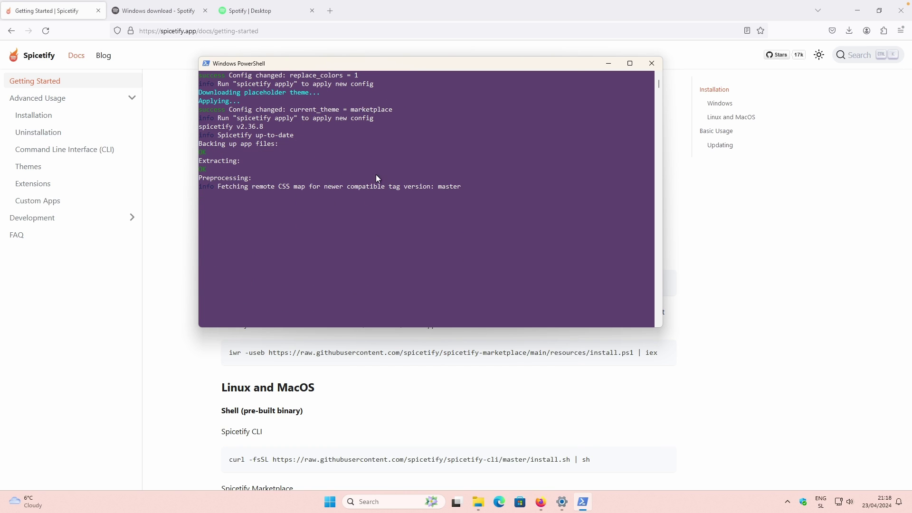
left_click(148, 254)
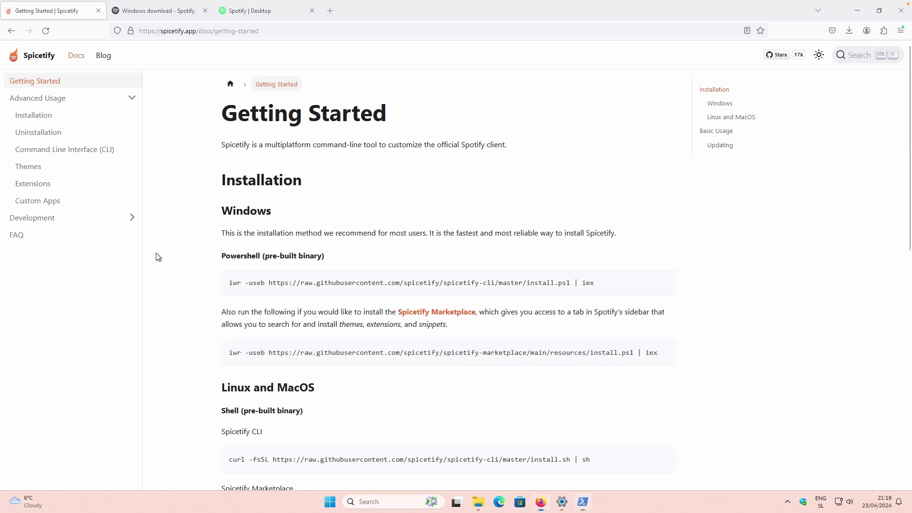
left_click(451, 316)
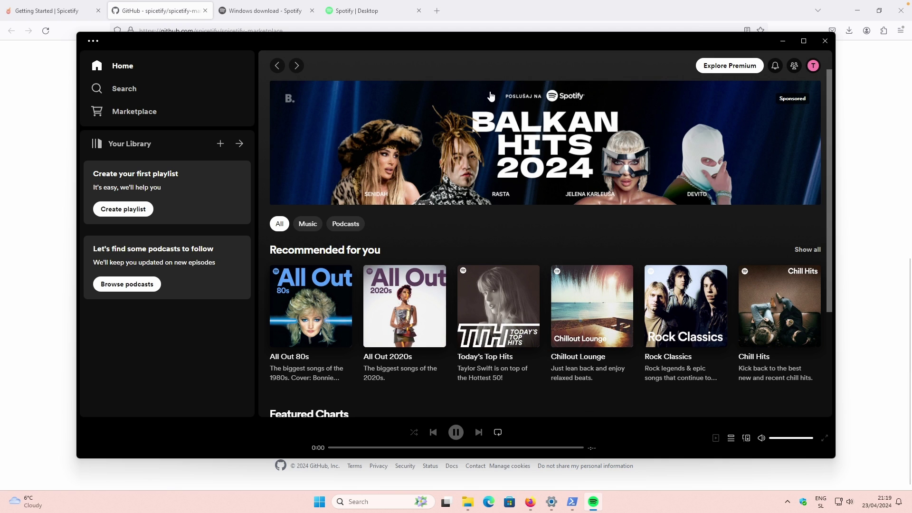
Minimize the browser and open Marketplace in Spotify, scrolling the Extensions list (Bookmark, Shuffle+, Loopy Loop)
left_click(827, 43)
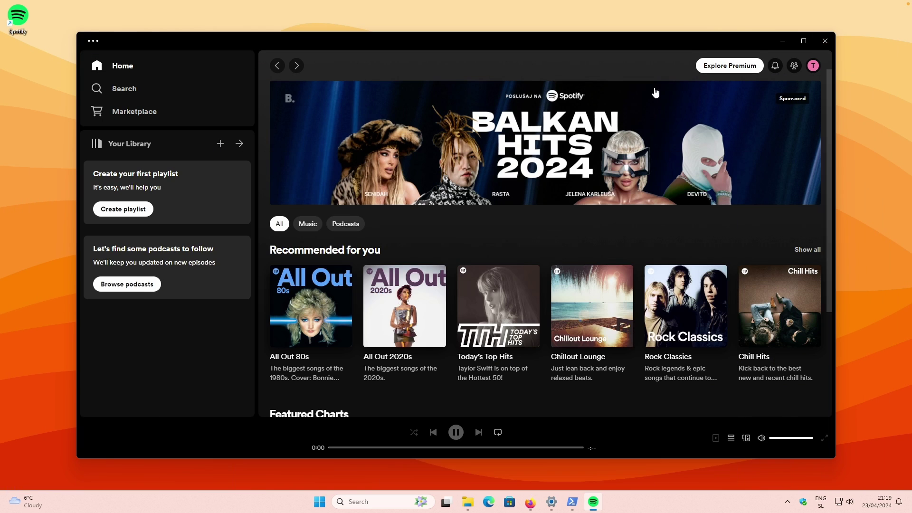
scroll(364, 192, "down", 3)
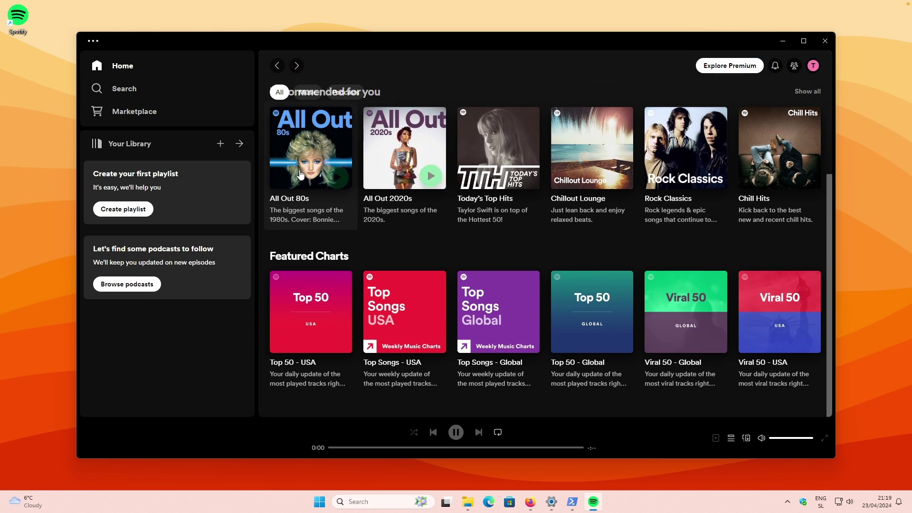
left_click(152, 114)
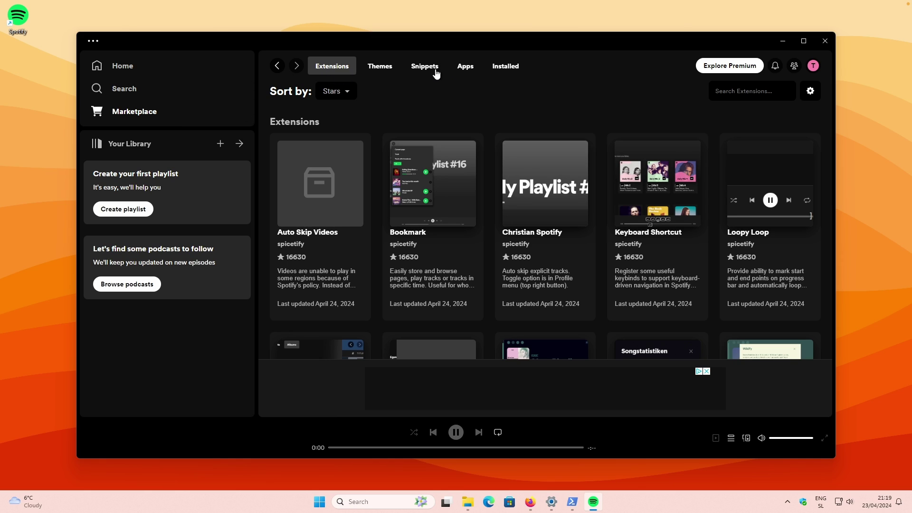
mouse_move(317, 190)
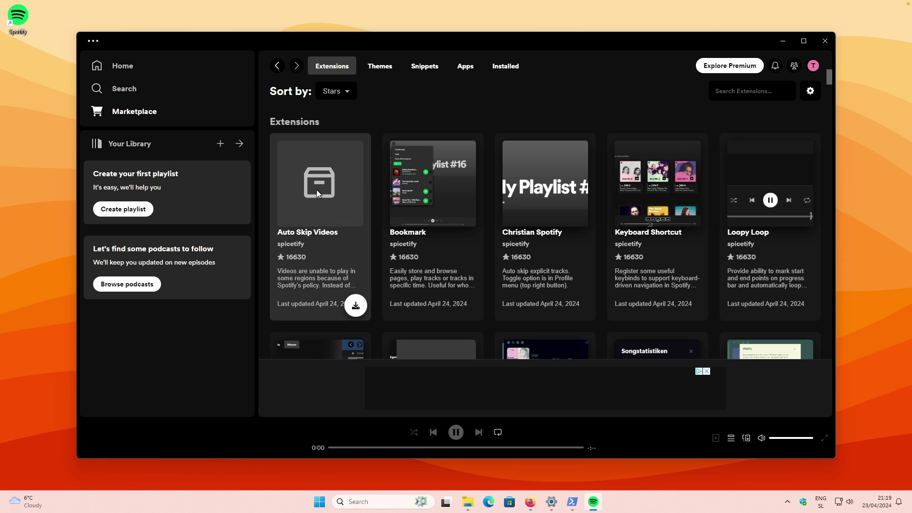
scroll(447, 167, "down", 10)
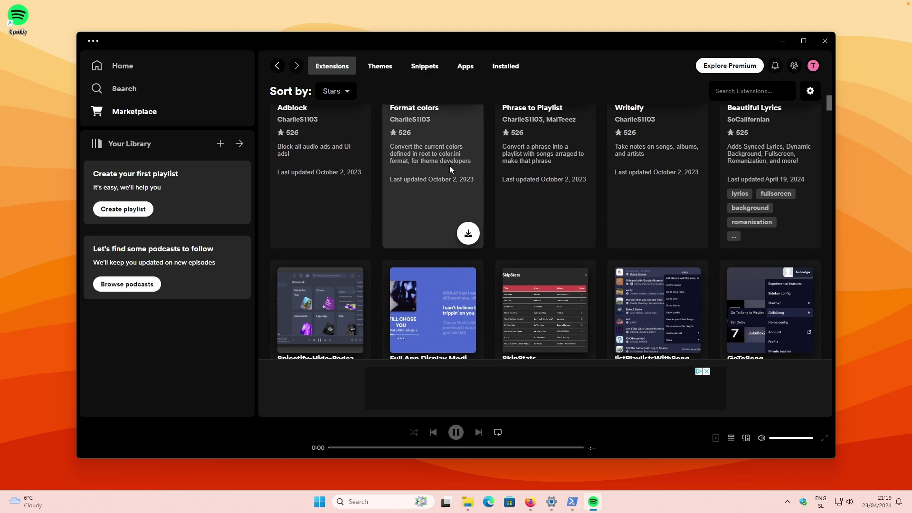
scroll(463, 202, "up", 10)
mouse_move(454, 208)
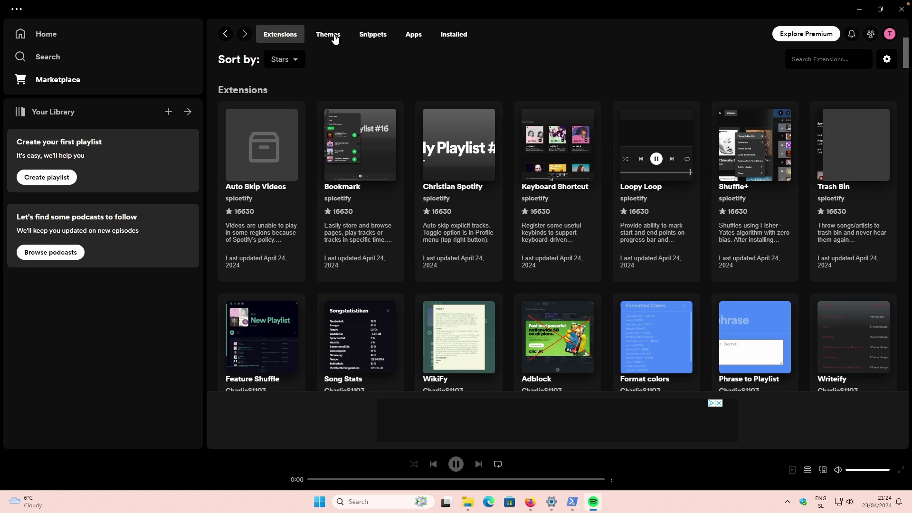
Sort Marketplace themes by Last Updated, install the Comfy theme, and reload Spotify
left_click(328, 34)
left_click(280, 59)
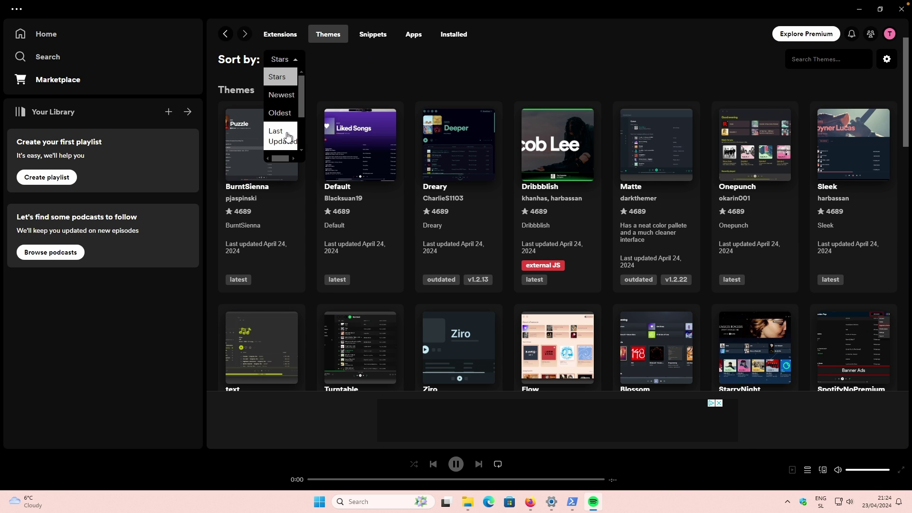
left_click(284, 136)
left_click(268, 150)
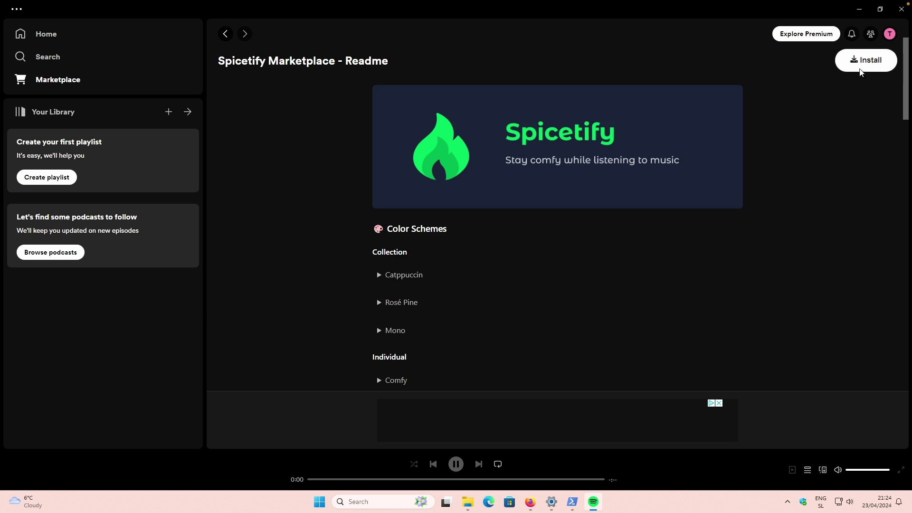
left_click(862, 60)
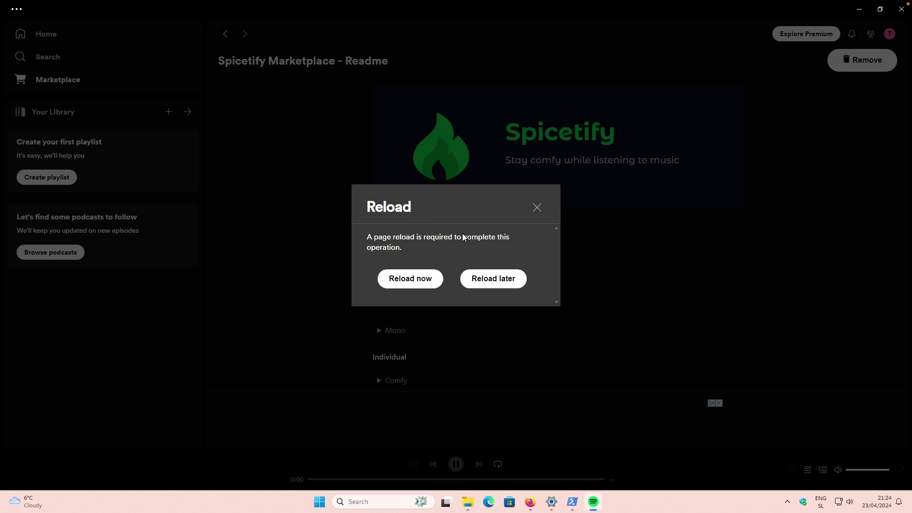
left_click(412, 280)
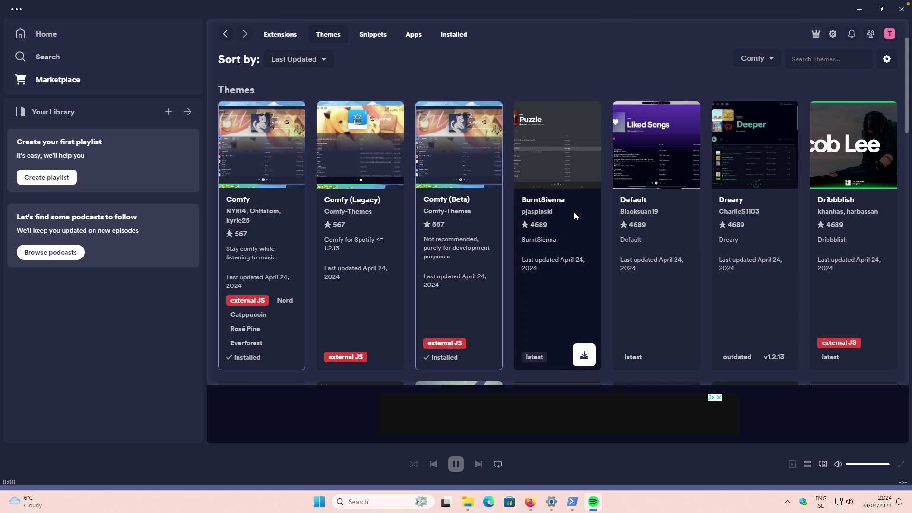
Open the Bloom theme card, read its Readme, install it and reload Spotify
scroll(571, 215, "down", 6)
scroll(523, 185, "up", 10)
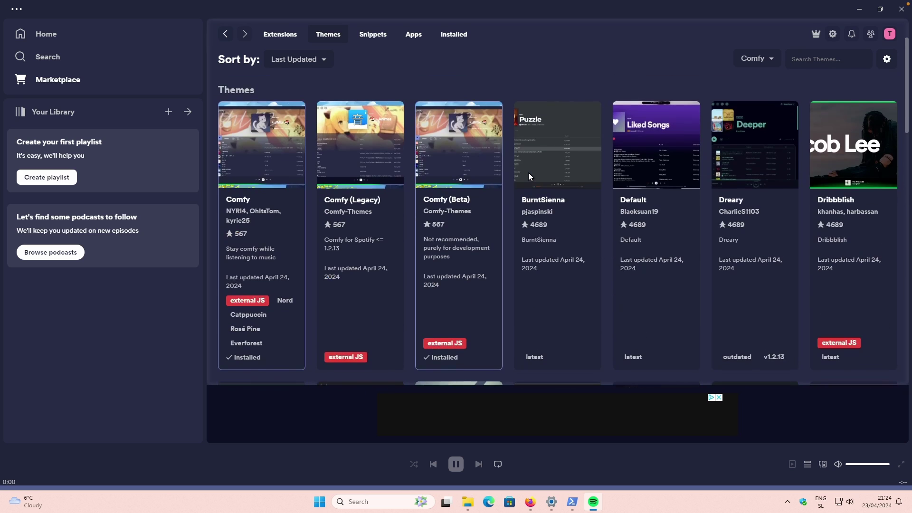
scroll(527, 175, "down", 5)
scroll(402, 167, "down", 5)
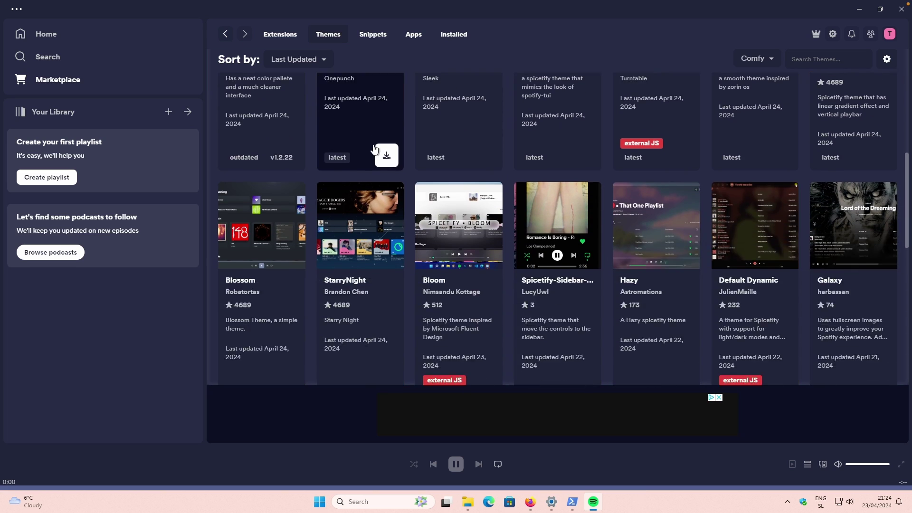
left_click(491, 125)
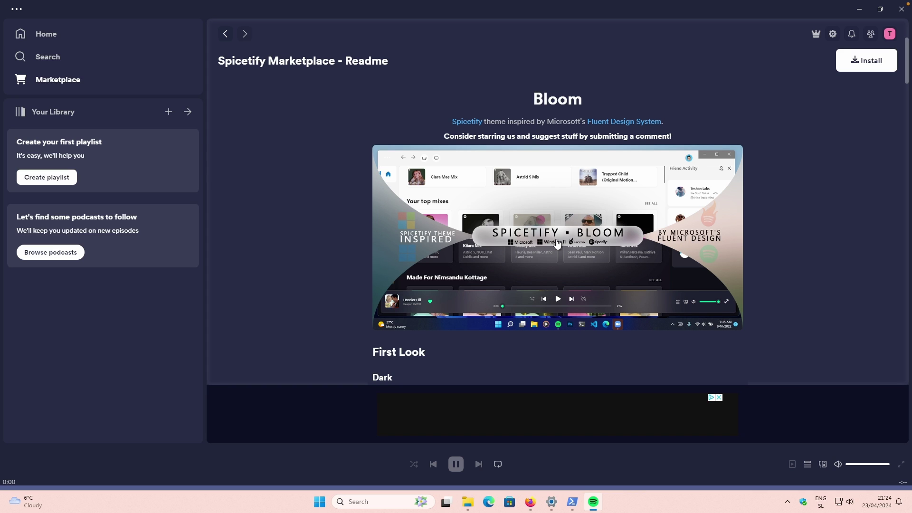
scroll(538, 252, "down", 20)
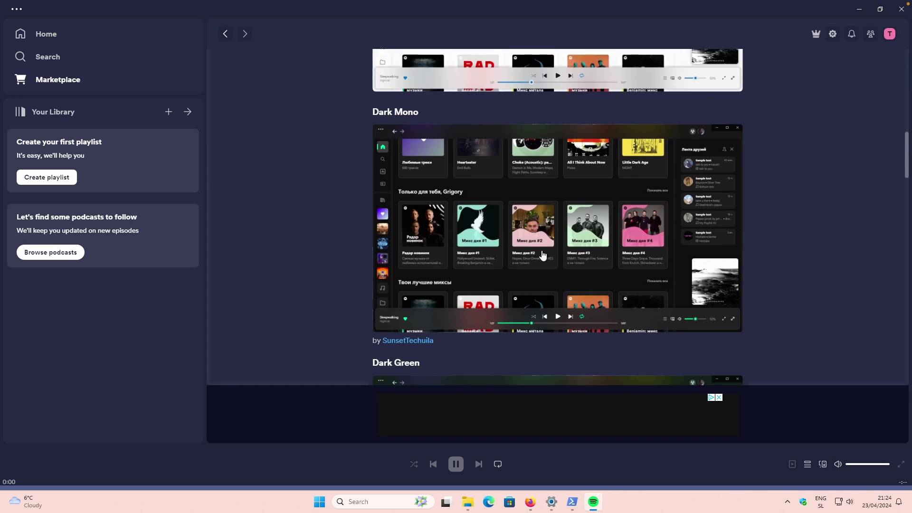
scroll(543, 255, "down", 15)
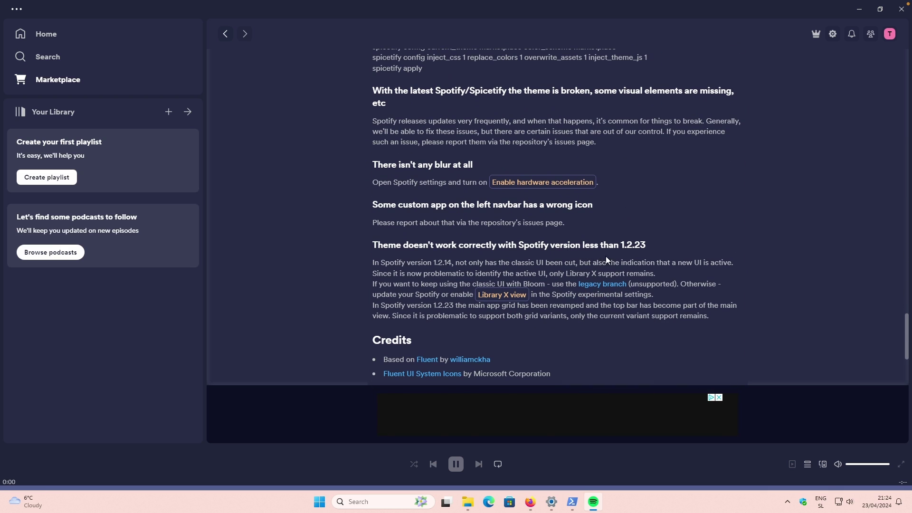
scroll(668, 263, "up", 20)
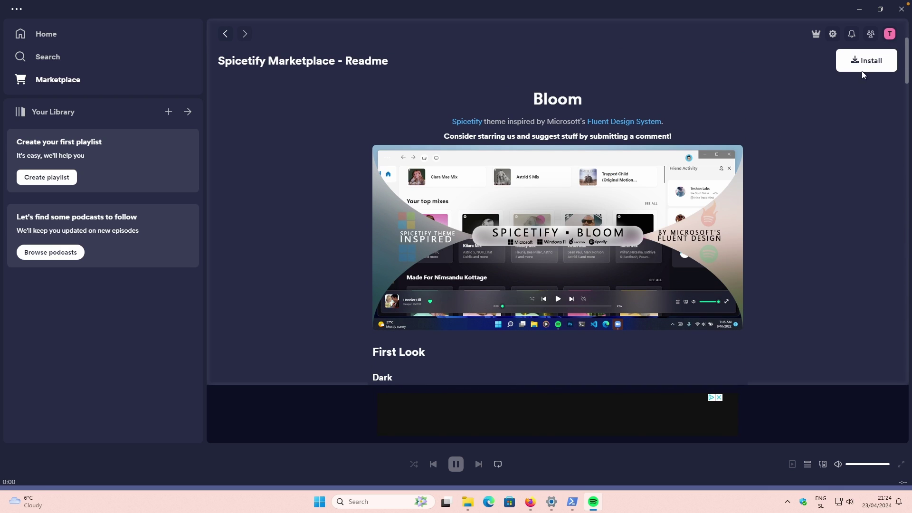
left_click(862, 66)
left_click(430, 279)
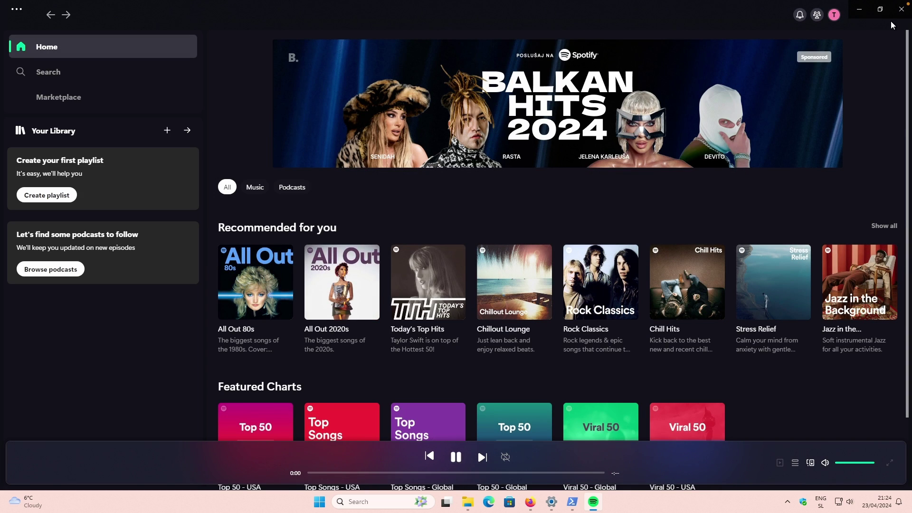
Restore the Spotify window out of full screen and return to the Marketplace themes
left_click(880, 9)
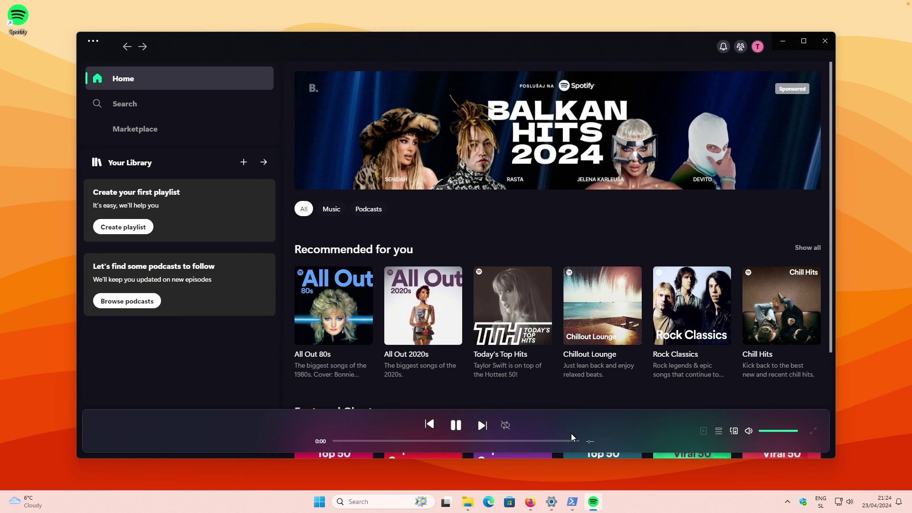
scroll(591, 334, "down", 3)
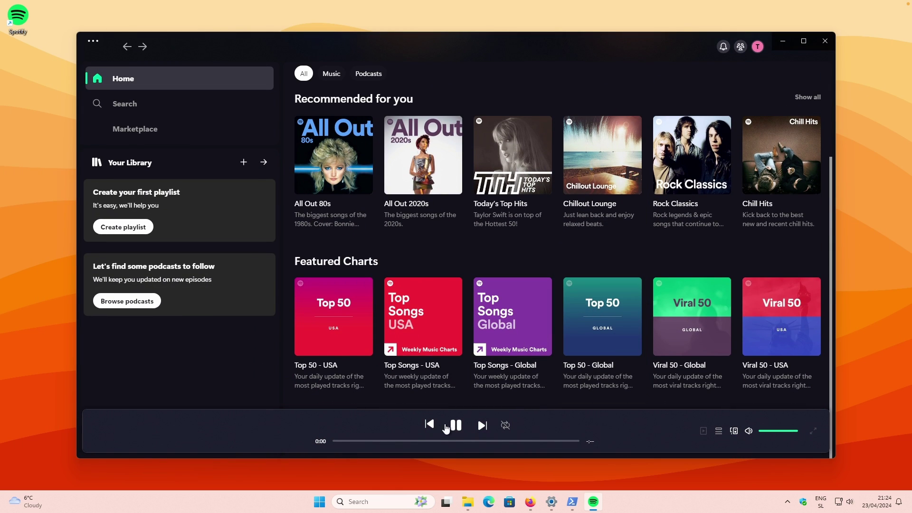
scroll(430, 345, "up", 3)
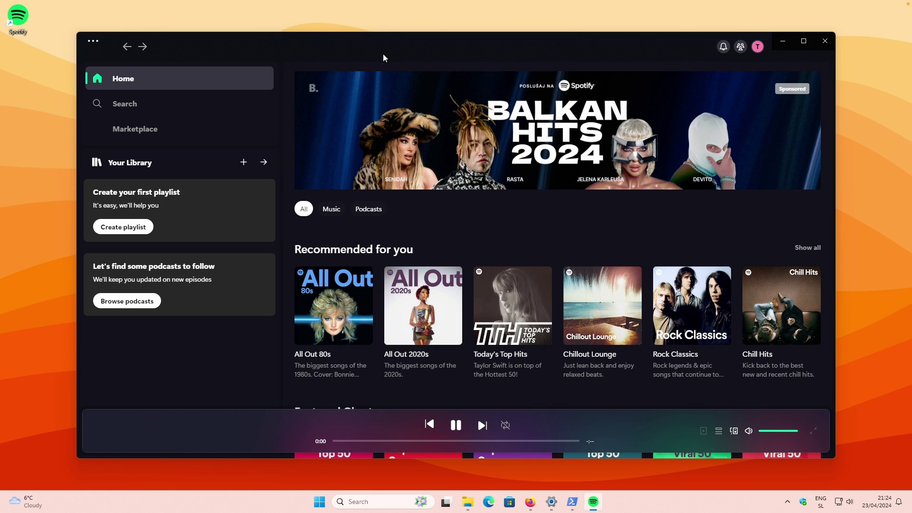
left_click(175, 130)
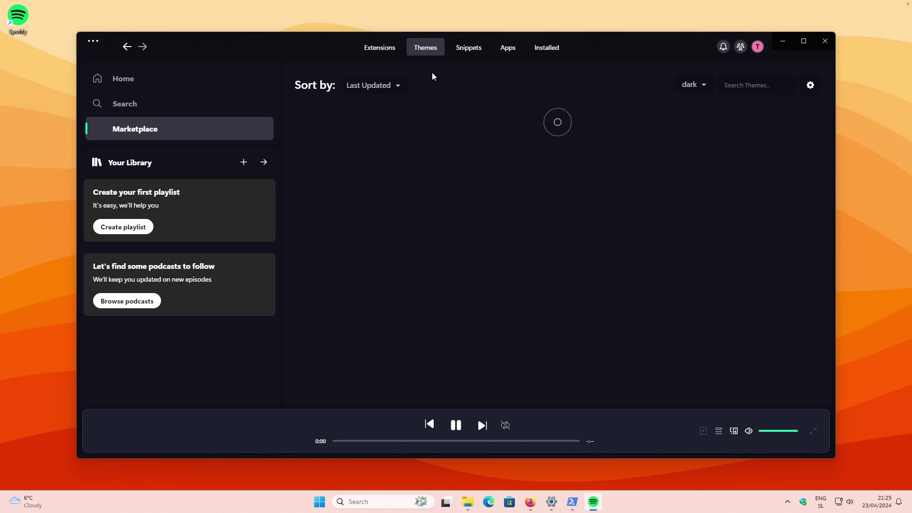
Install Beautiful Fullscreen from the Marketplace Extensions tab and reload Spotify
left_click(385, 48)
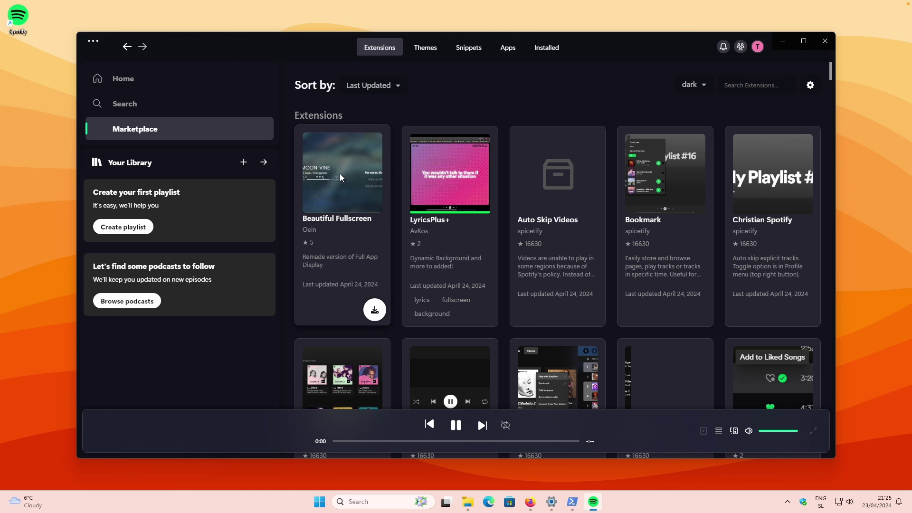
left_click(344, 196)
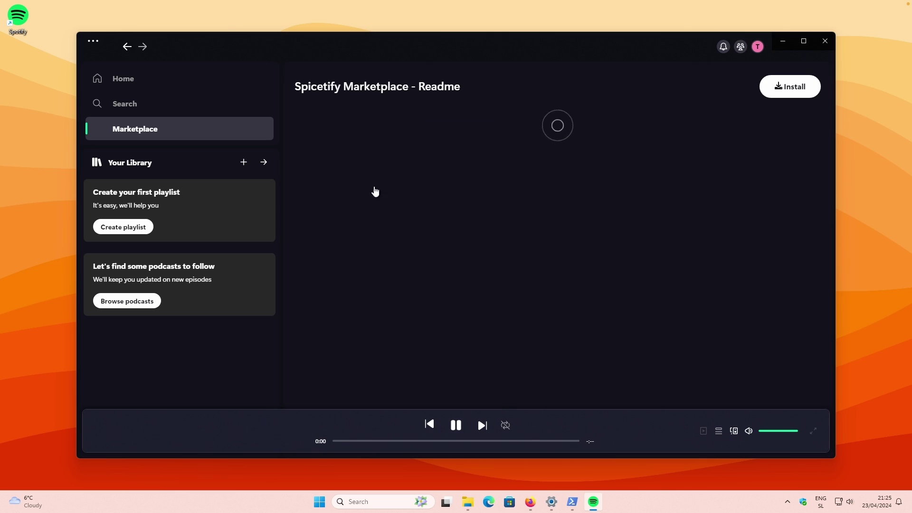
left_click(755, 97)
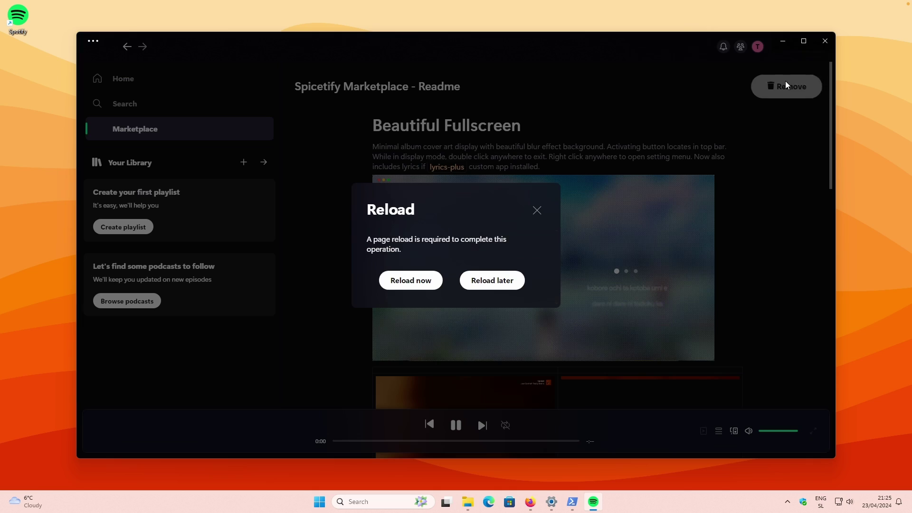
left_click(419, 281)
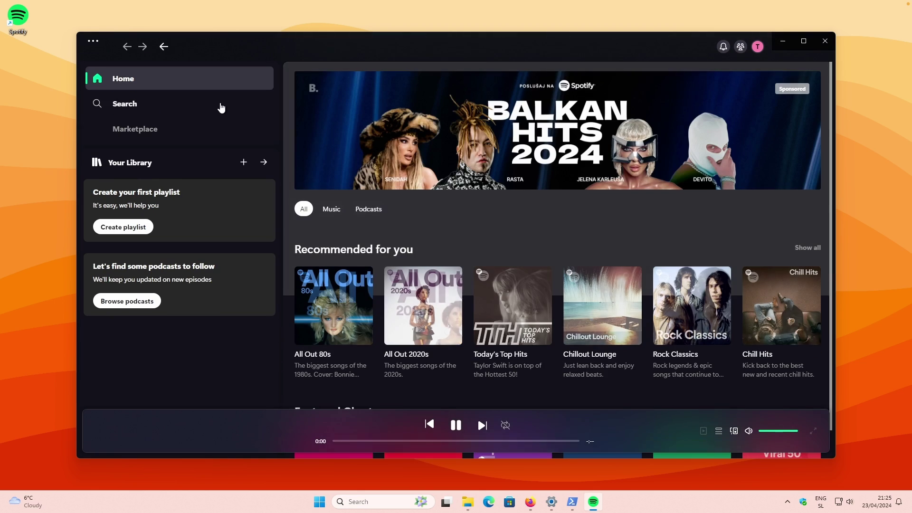
Return to the Marketplace Extensions grid and browse extensions like Immersive View and Playbar Clock
left_click(178, 131)
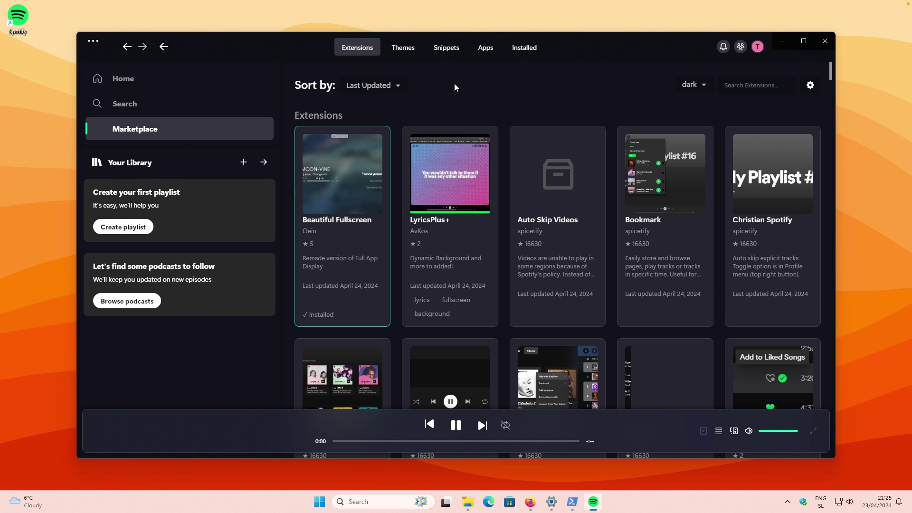
mouse_move(444, 178)
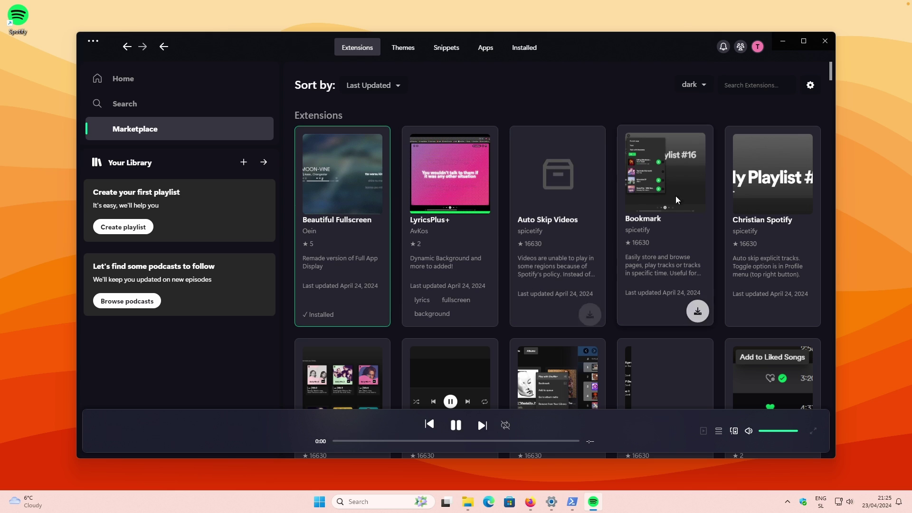
scroll(742, 196, "down", 5)
scroll(599, 218, "down", 5)
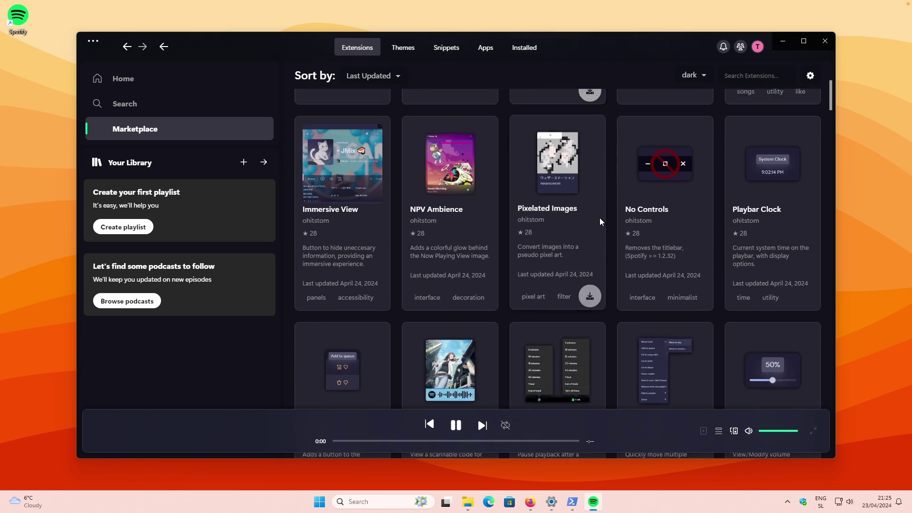
scroll(523, 212, "up", 10)
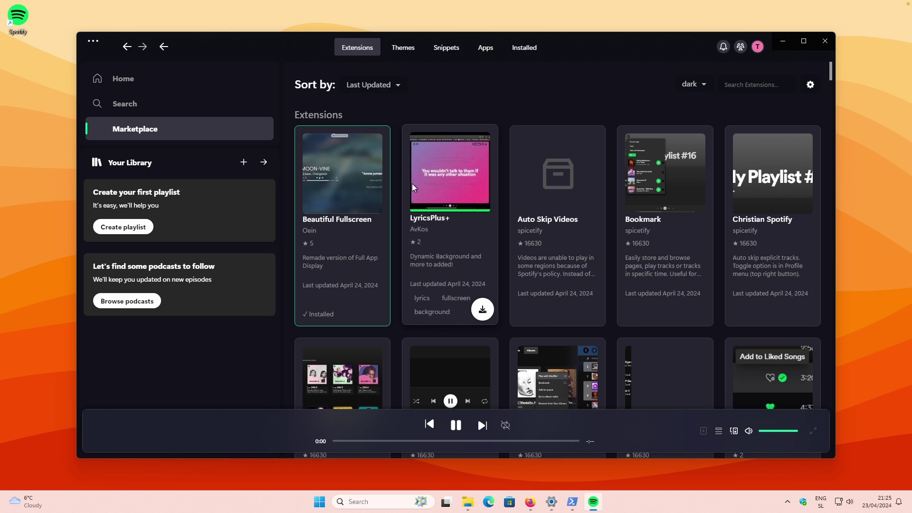
scroll(412, 182, "down", 8)
scroll(420, 179, "up", 4)
scroll(421, 178, "down", 5)
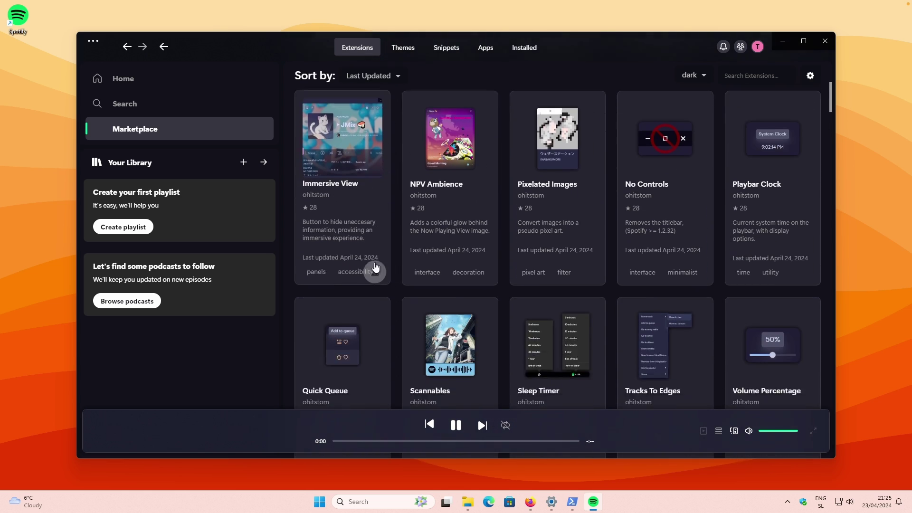
Read the immersiveView.js readme, install the extension, and reload Spotify
left_click(362, 112)
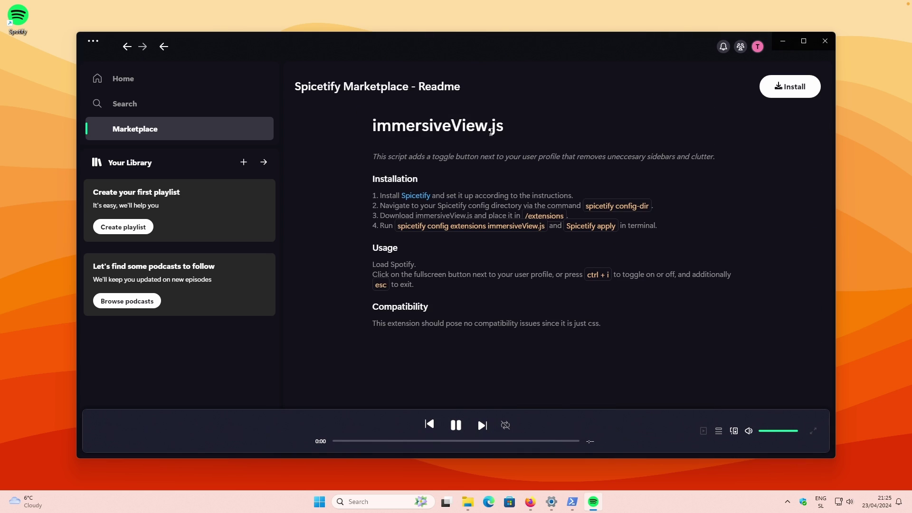
scroll(482, 177, "down", 3)
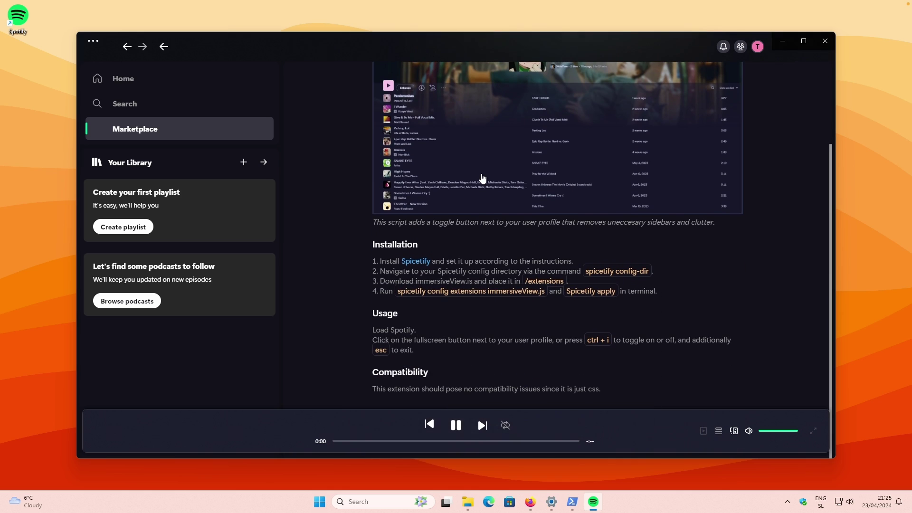
scroll(481, 172, "up", 3)
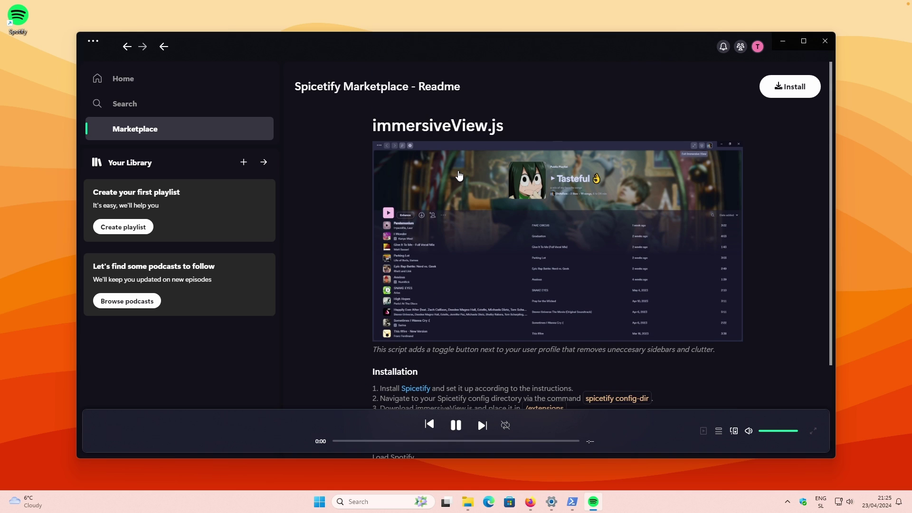
scroll(460, 175, "down", 3)
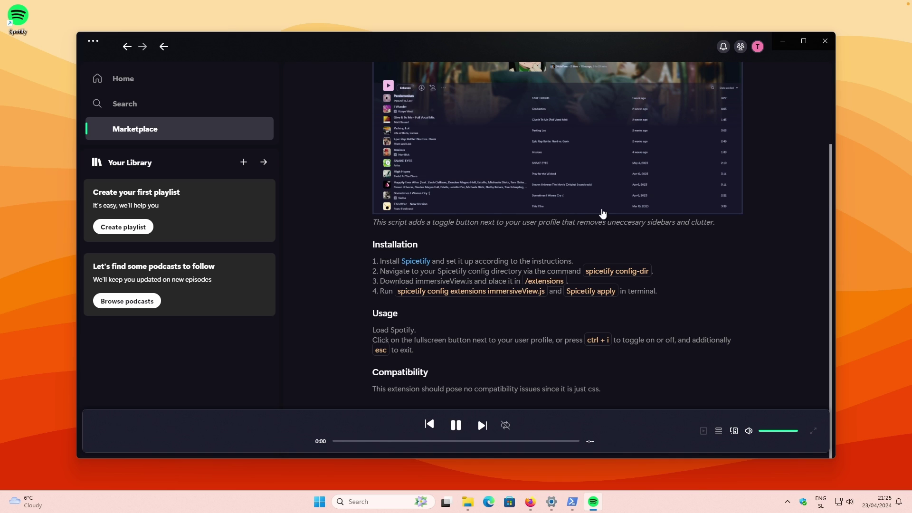
scroll(589, 185, "up", 3)
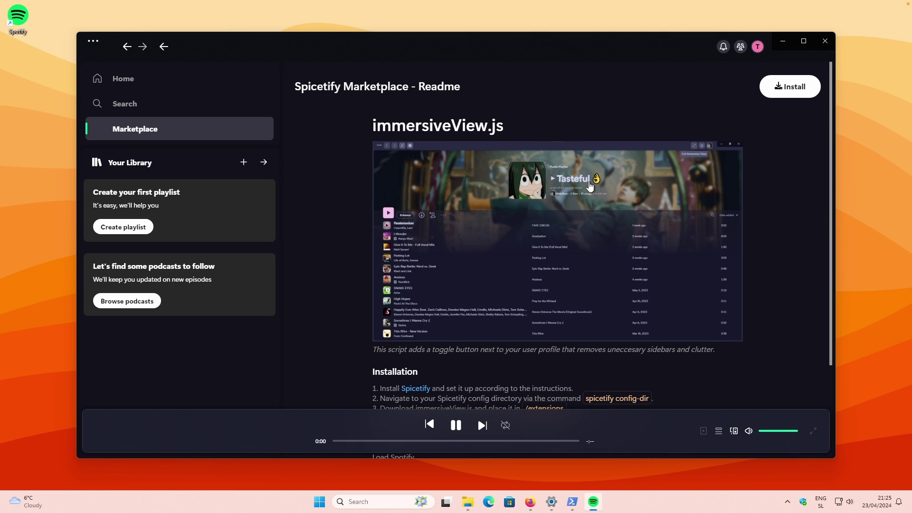
left_click(791, 86)
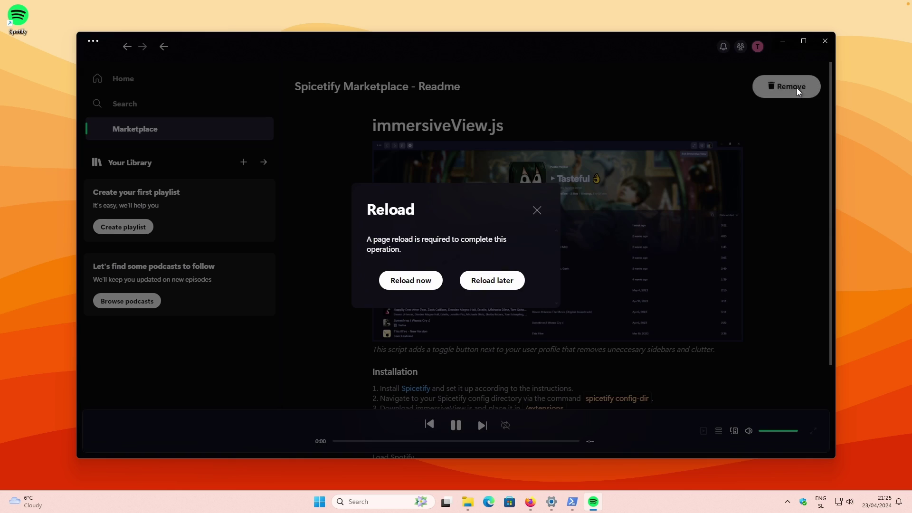
left_click(433, 278)
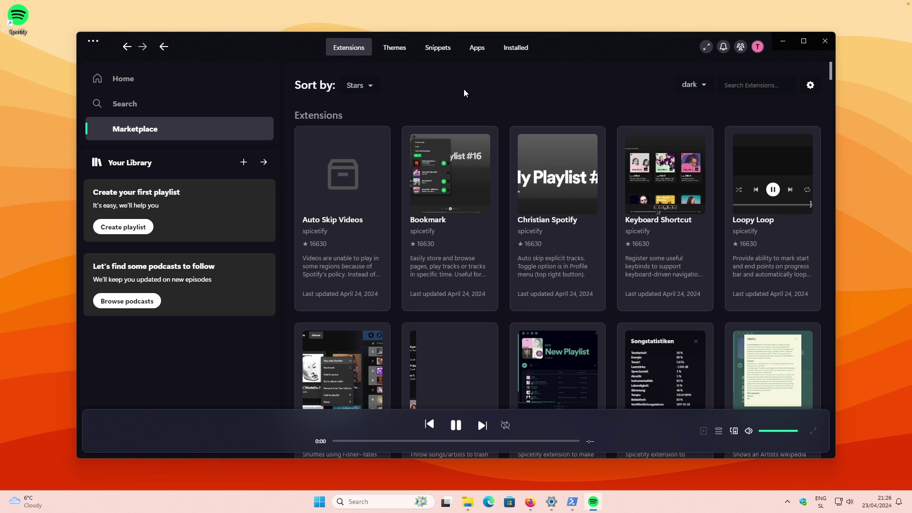
Install the Rounded 'Now Playing' bar and Rounded Images snippets from the Snippets tab
left_click(440, 48)
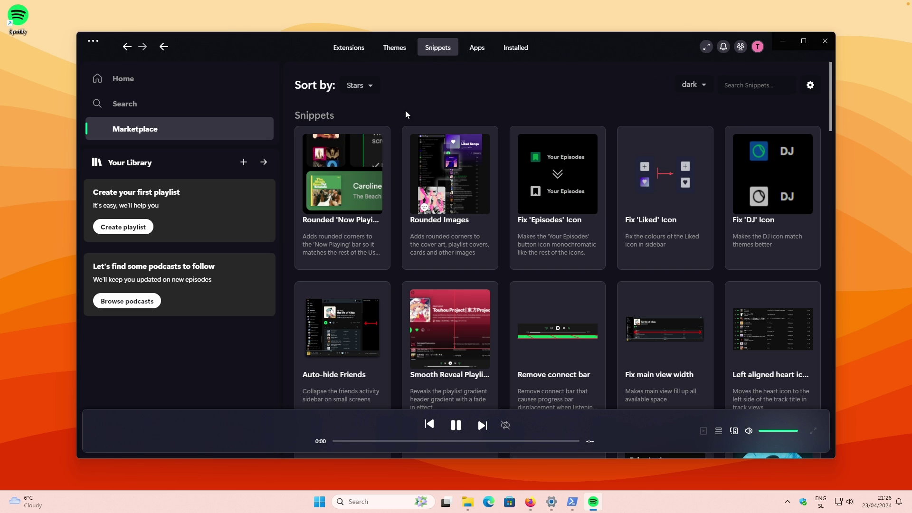
scroll(768, 318, "down", 4)
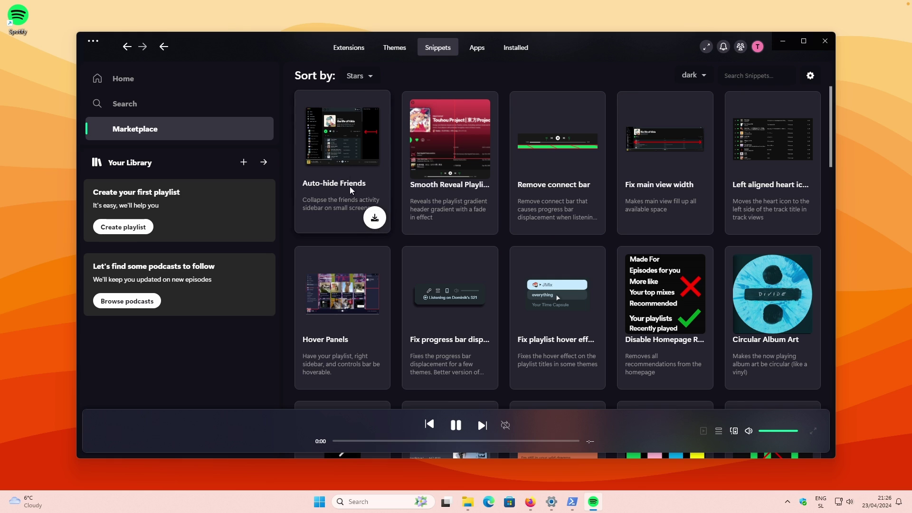
scroll(409, 190, "up", 4)
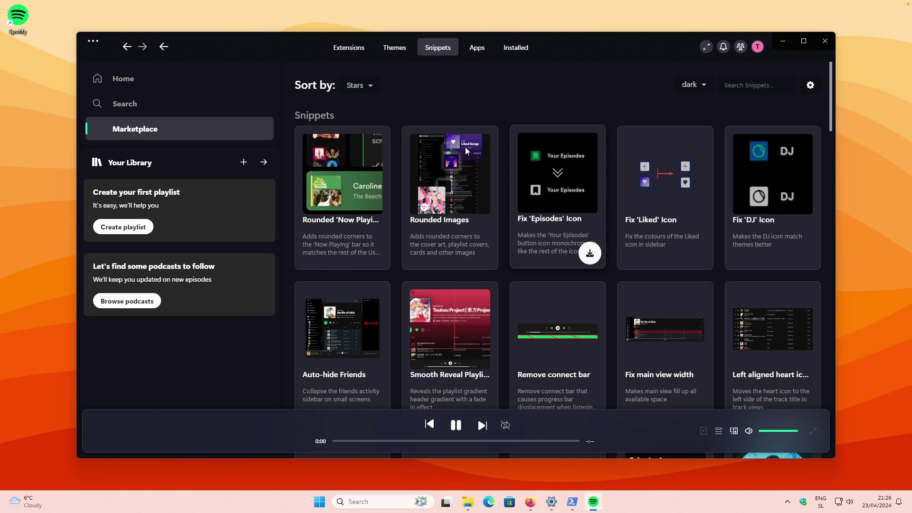
left_click(375, 253)
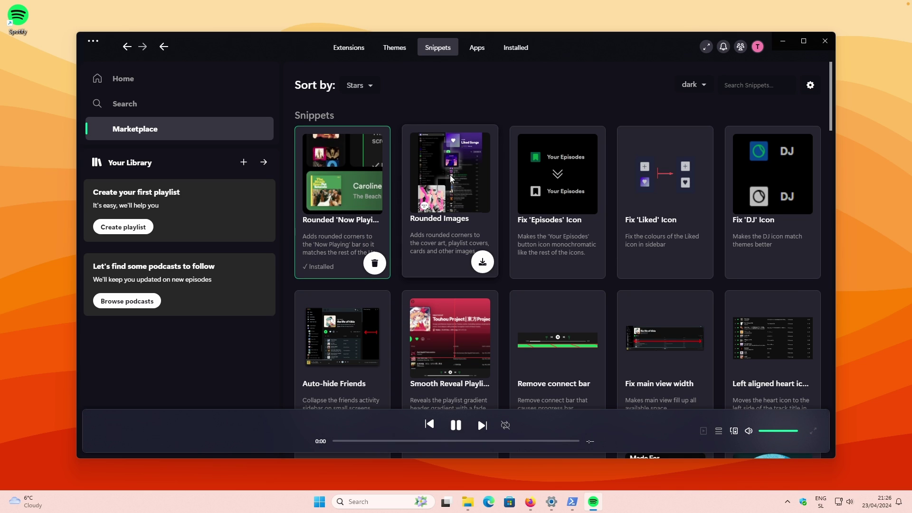
left_click(482, 262)
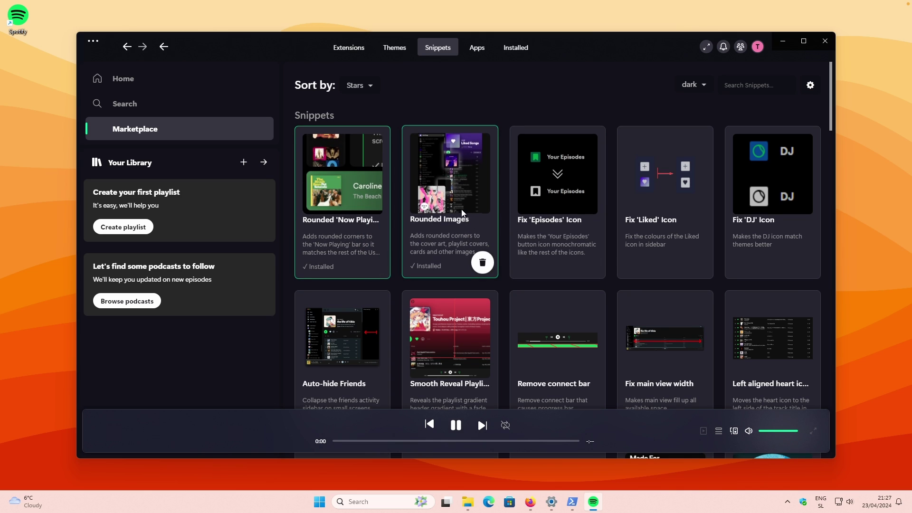
Switch the Marketplace to the Apps tab listing Statistics and Library
scroll(619, 241, "down", 6)
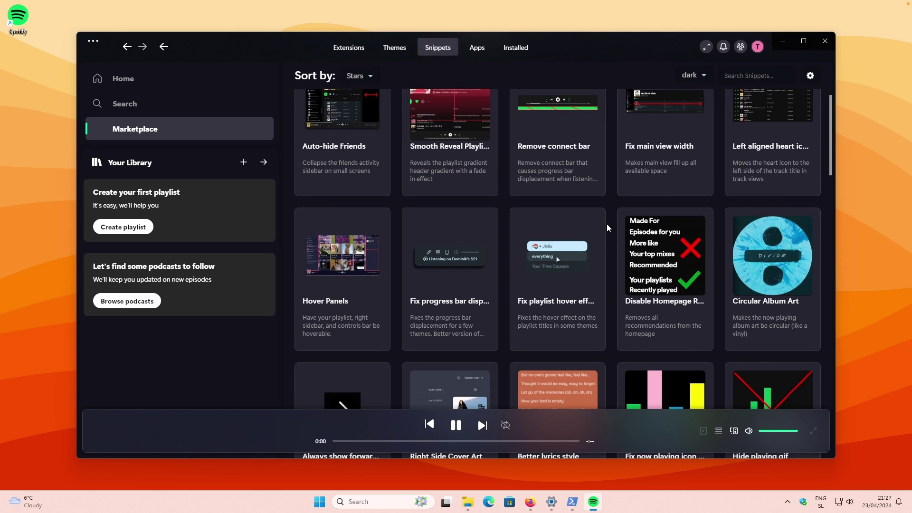
scroll(589, 214, "up", 6)
scroll(589, 250, "down", 5)
left_click(477, 47)
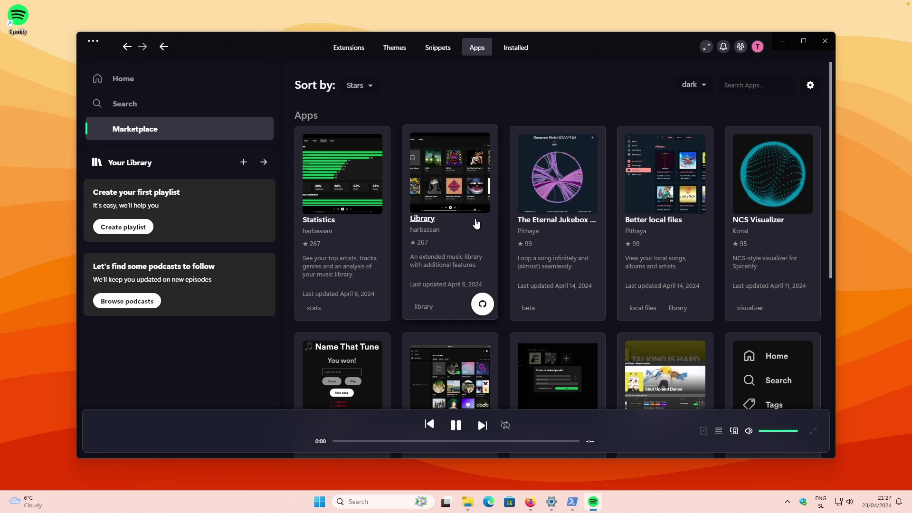
Open the NCS Visualizer readme from the Apps tab and scroll to its Installation section
scroll(544, 178, "down", 4)
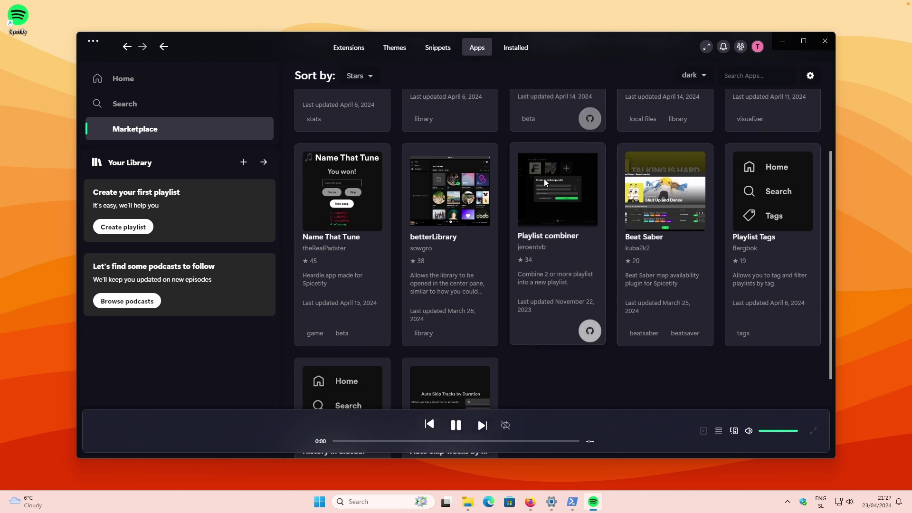
scroll(502, 212, "up", 4)
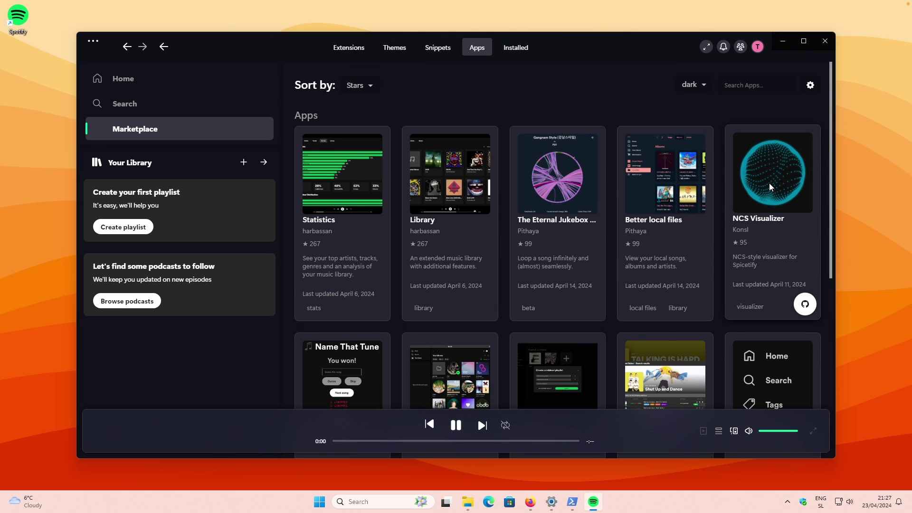
left_click(769, 184)
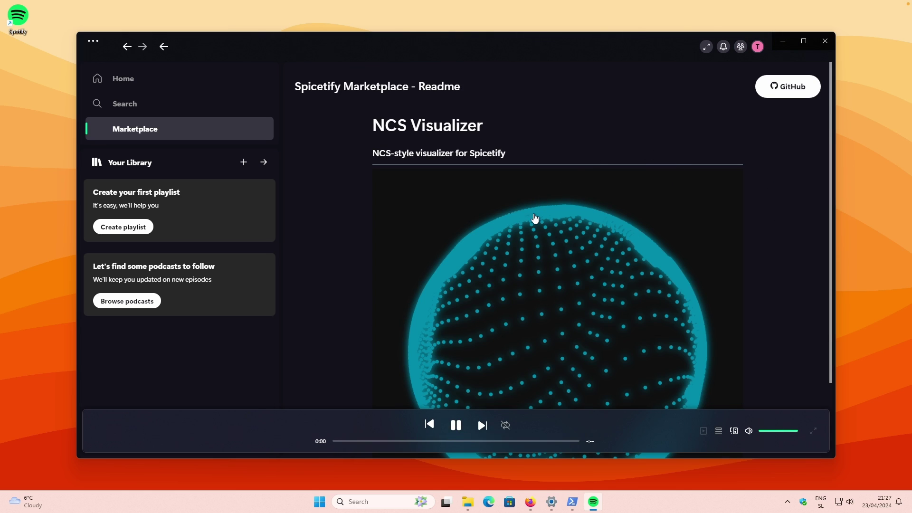
scroll(535, 218, "down", 10)
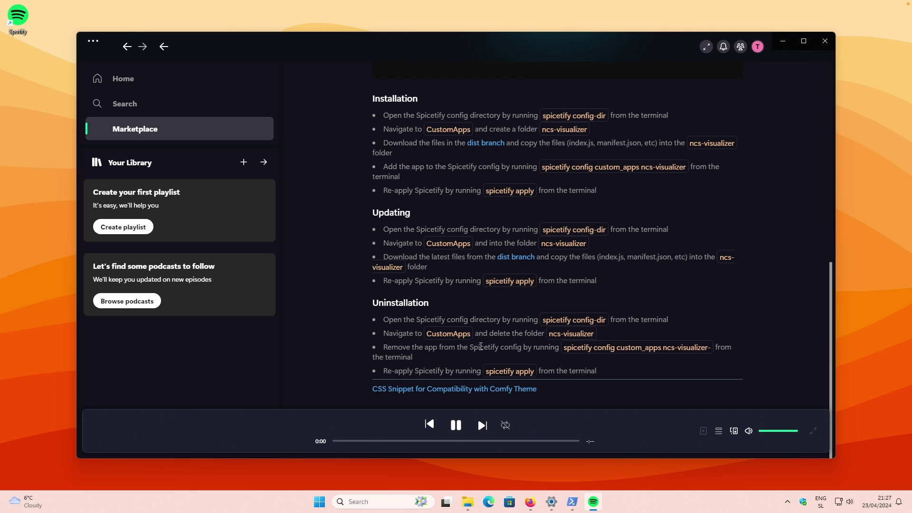
scroll(482, 349, "up", 10)
scroll(482, 350, "down", 10)
scroll(530, 227, "up", 5)
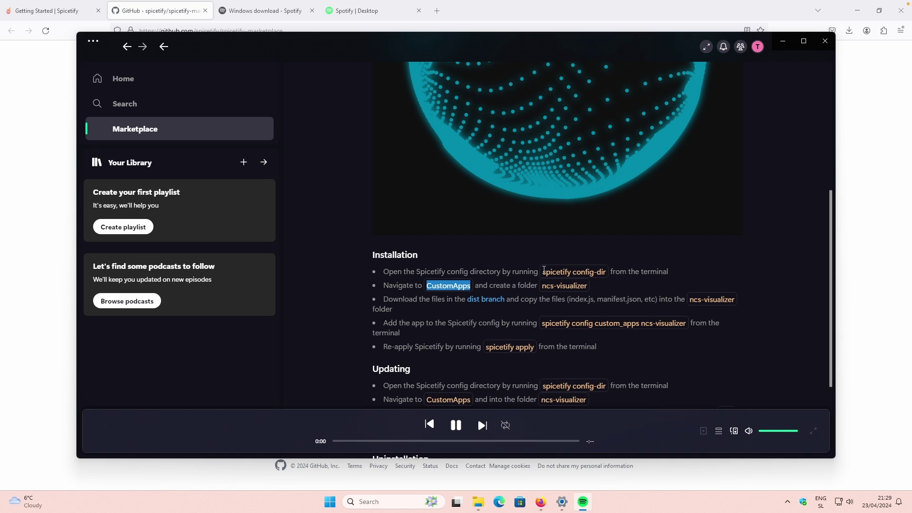
Copy the Windows path %appdata%\spicetify\config-xpui.ini from the Spicetify FAQ in Firefox
left_click_drag(544, 270, 606, 274)
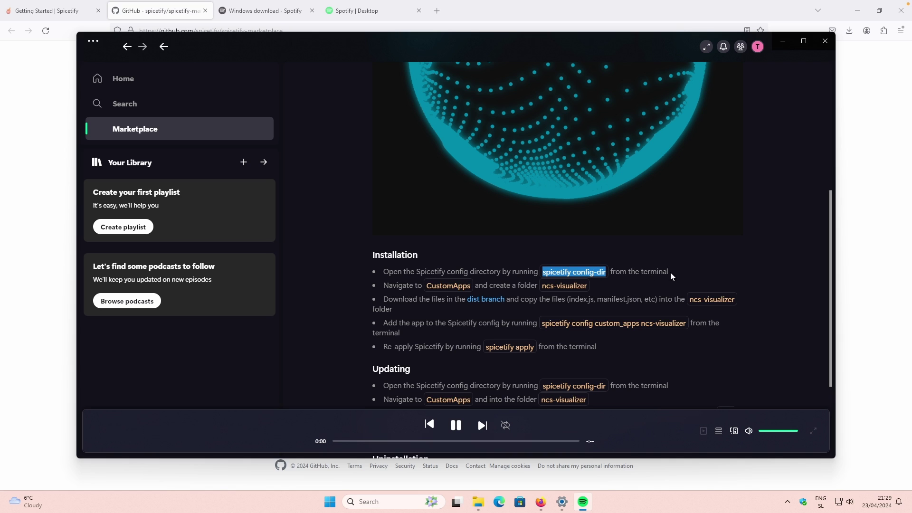
key("alt+Tab")
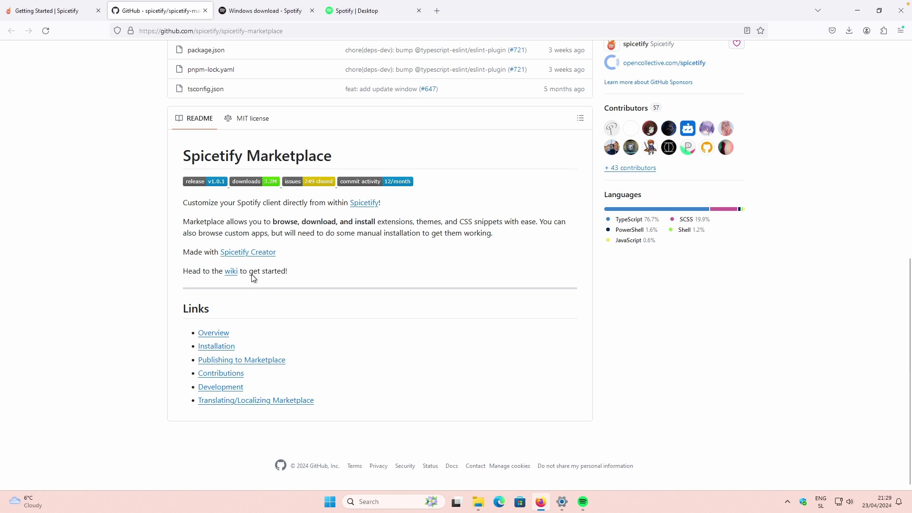
scroll(253, 271, "up", 15)
scroll(253, 270, "down", 5)
left_click(72, 11)
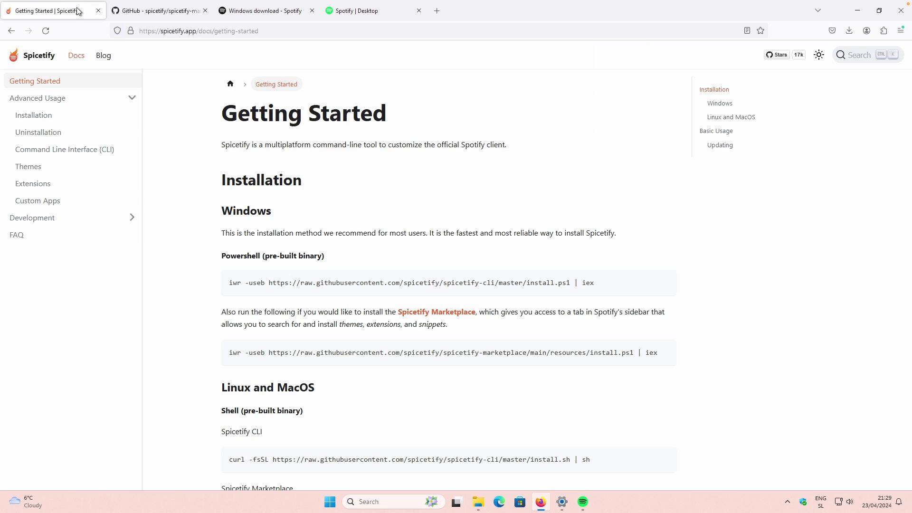
scroll(247, 183, "down", 15)
scroll(171, 253, "up", 15)
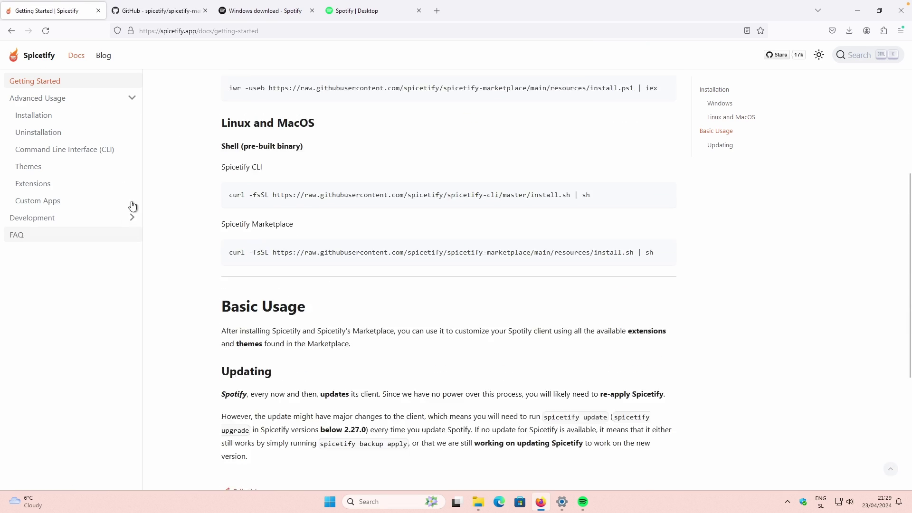
left_click(71, 234)
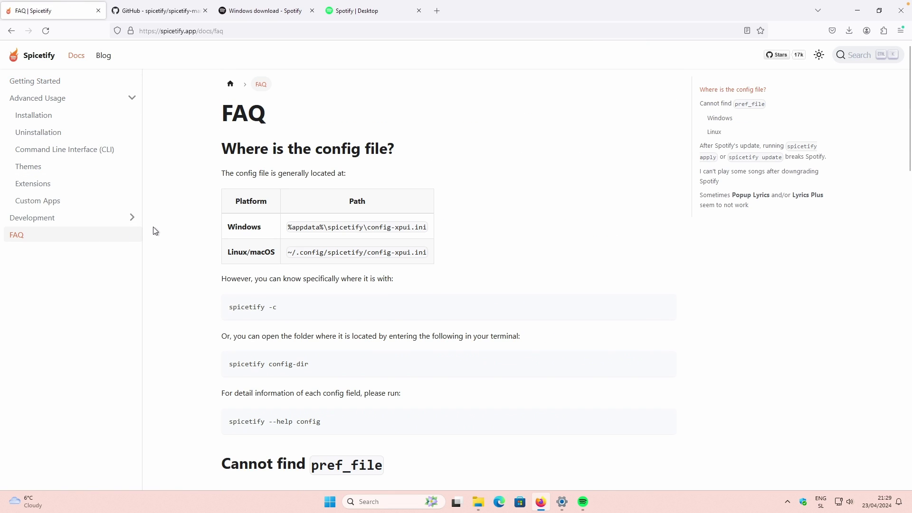
triple_click(304, 226)
key("ctrl+c")
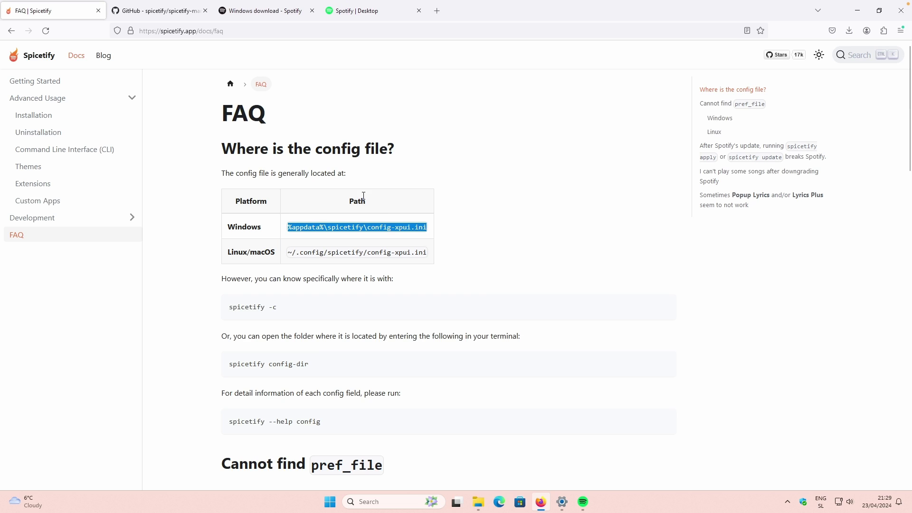
scroll(331, 149, "down", 5)
Launch File Explorer and open the pasted config-xpui.ini path
left_click(330, 502)
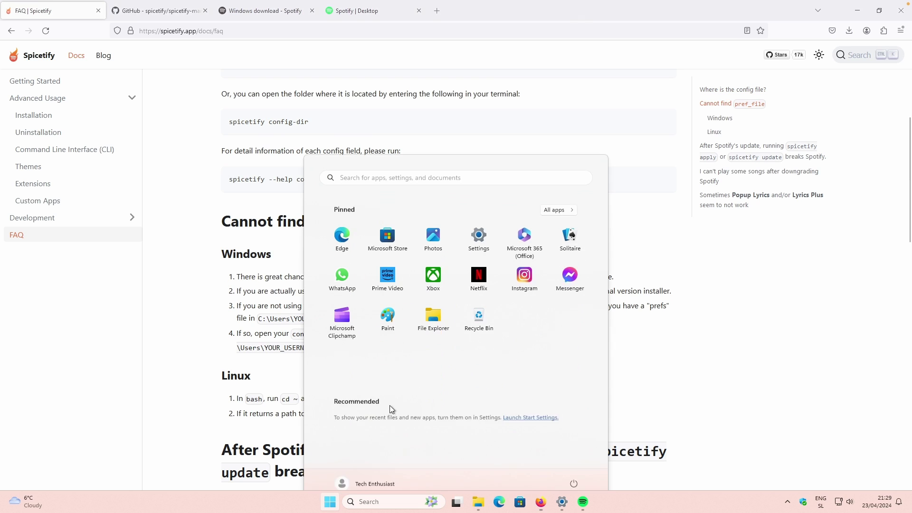
left_click(433, 304)
left_click(450, 153)
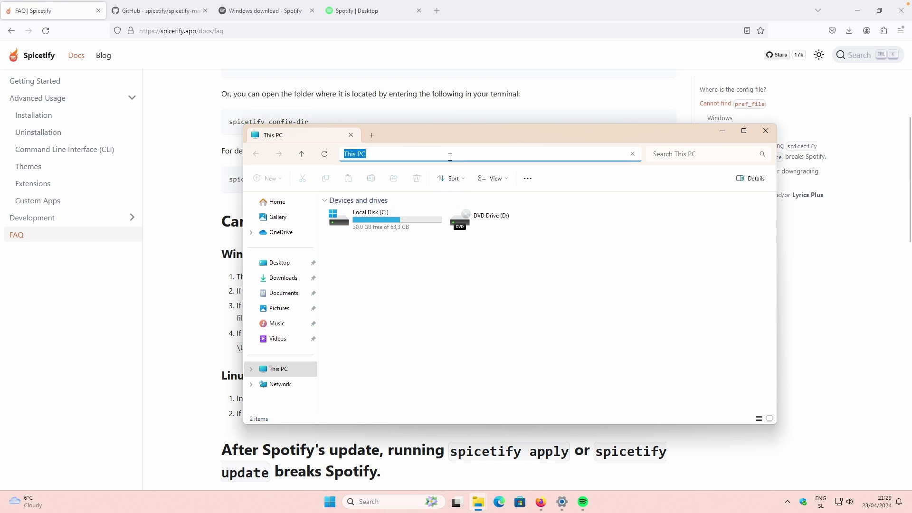
key("ctrl+v")
key("Return")
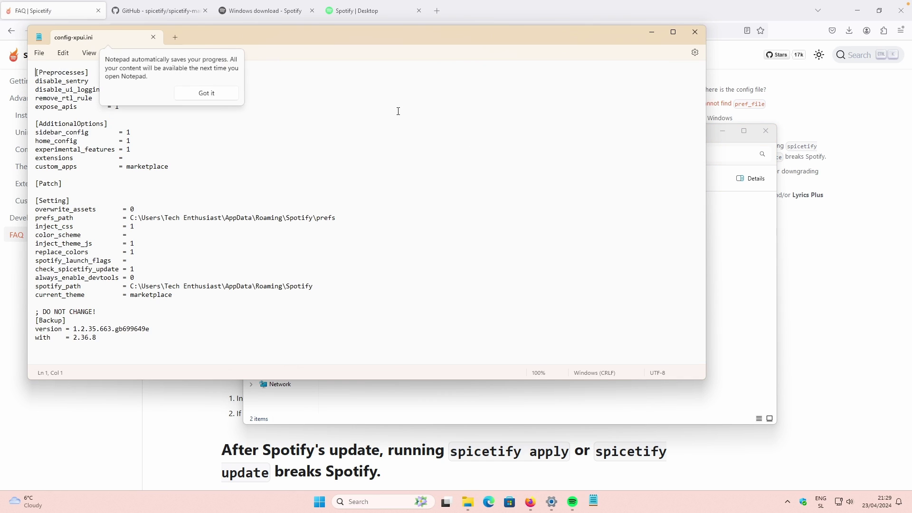
Trim the path to the spicetify folder, open CustomApps, and return to Spotify
left_click(522, 154)
key("ctrl+v")
left_click_drag(451, 154, 409, 154)
key("BackSpace")
key("Return")
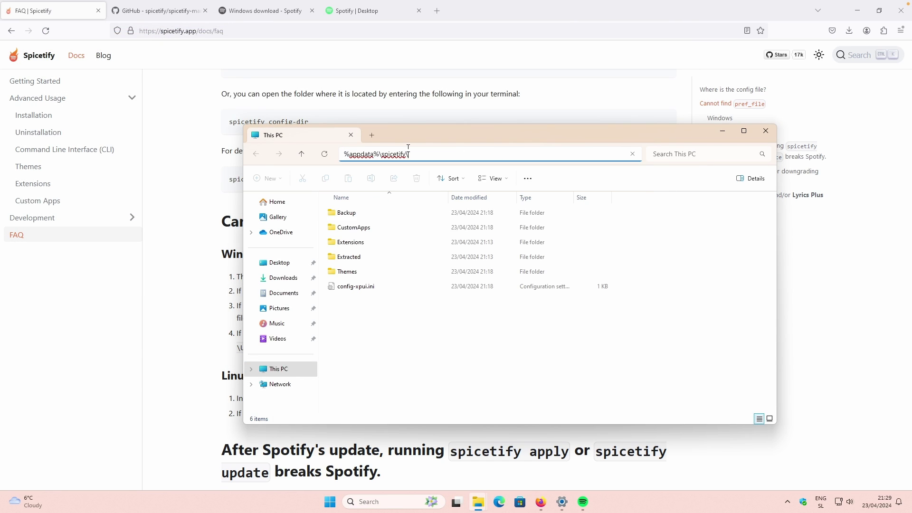
double_click(380, 228)
key("alt+Tab")
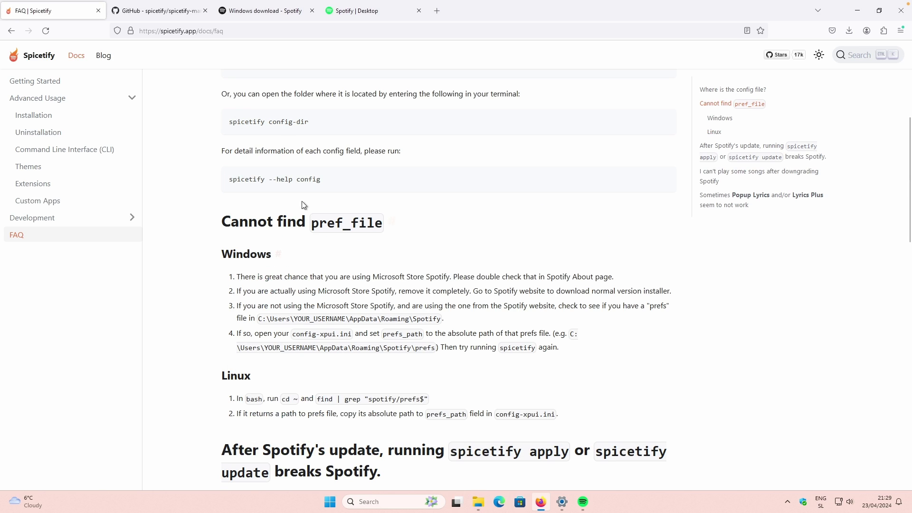
left_click(584, 501)
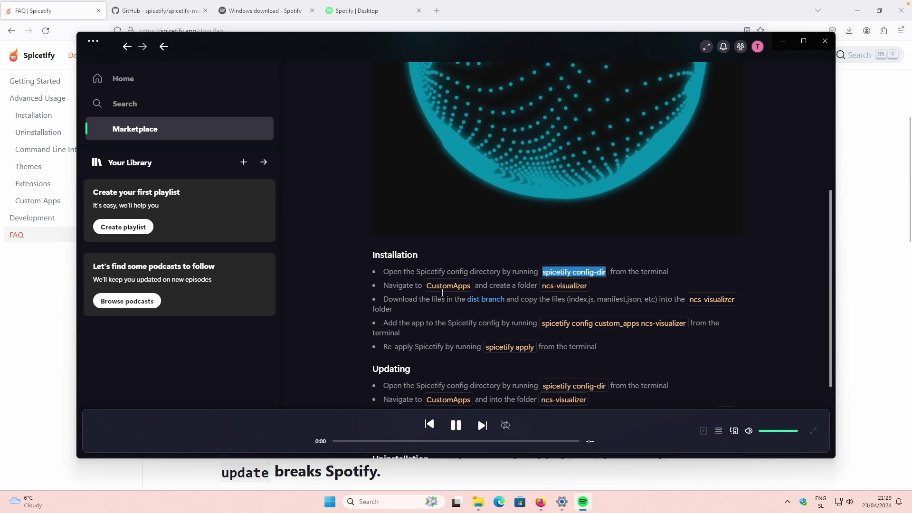
Create a new folder named ncs-visualizer in CustomApps, open it, and return to the instructions
mouse_move(543, 286)
left_mouse_down()
mouse_move(589, 288)
mouse_move(541, 287)
left_mouse_up()
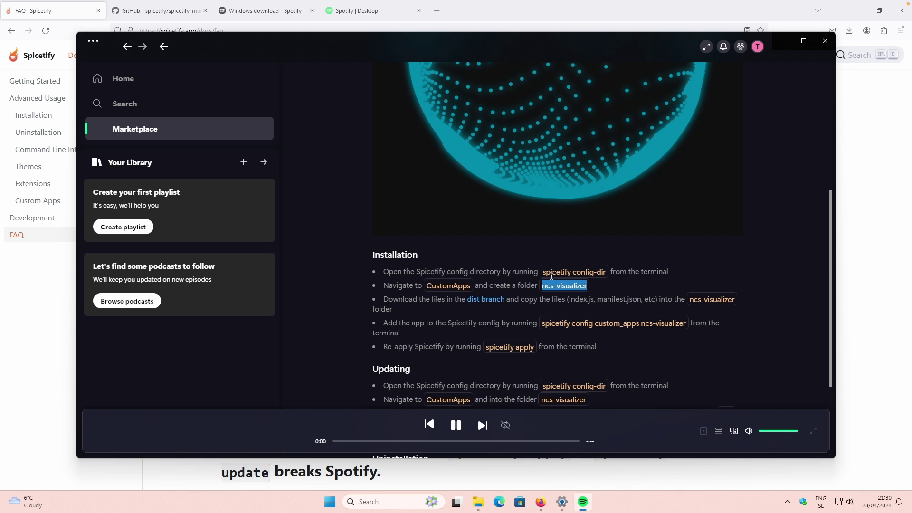
mouse_move(478, 501)
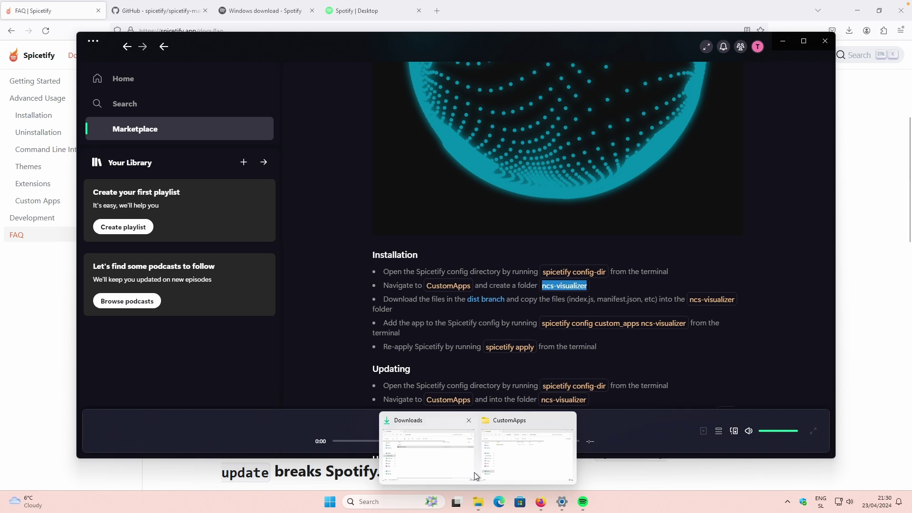
left_click(519, 441)
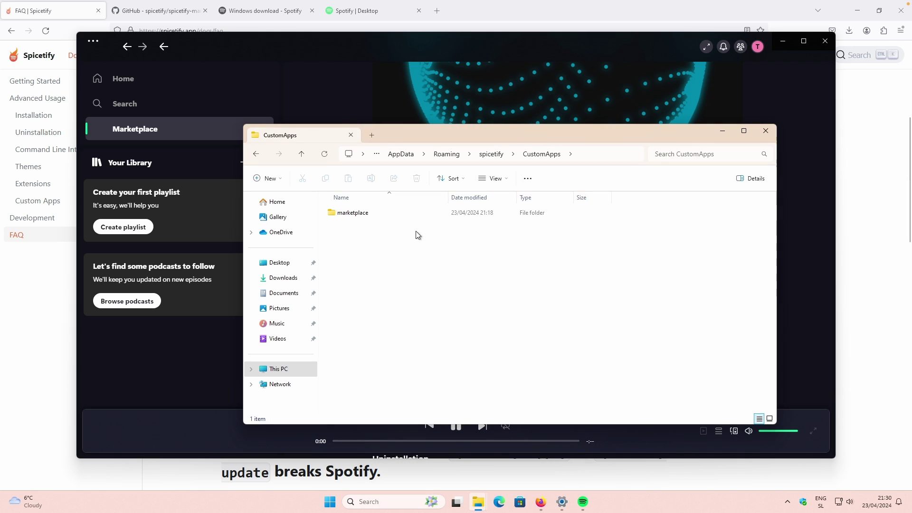
right_click(441, 265)
left_click(570, 320)
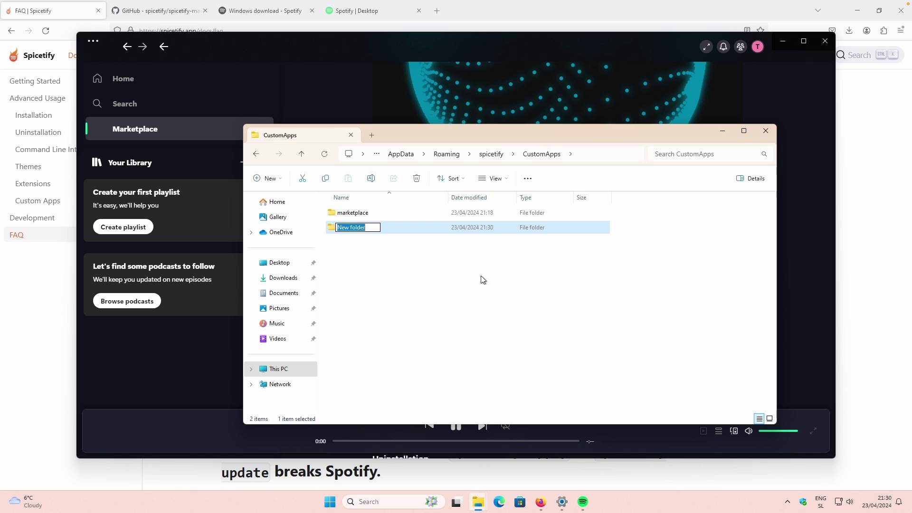
type("%appdata%spicetifyconfig-xpui.ini")
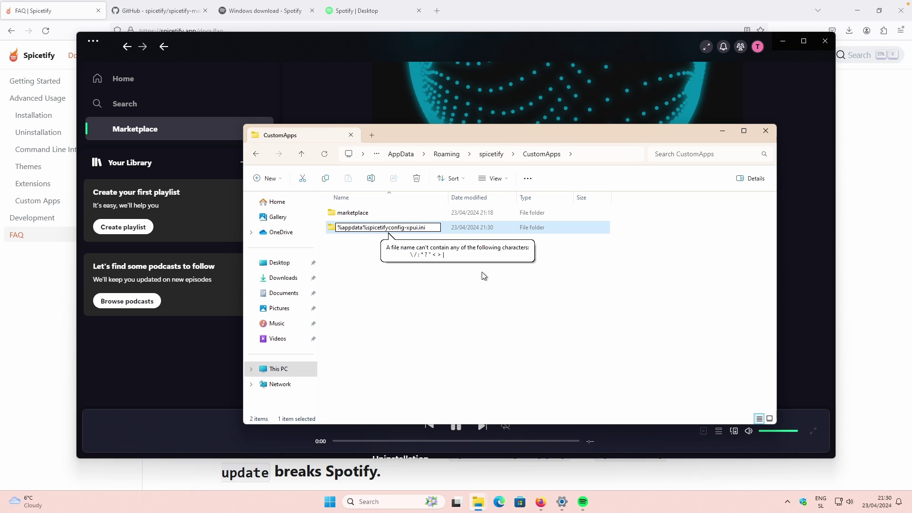
key("ctrl+z")
type("ncs")
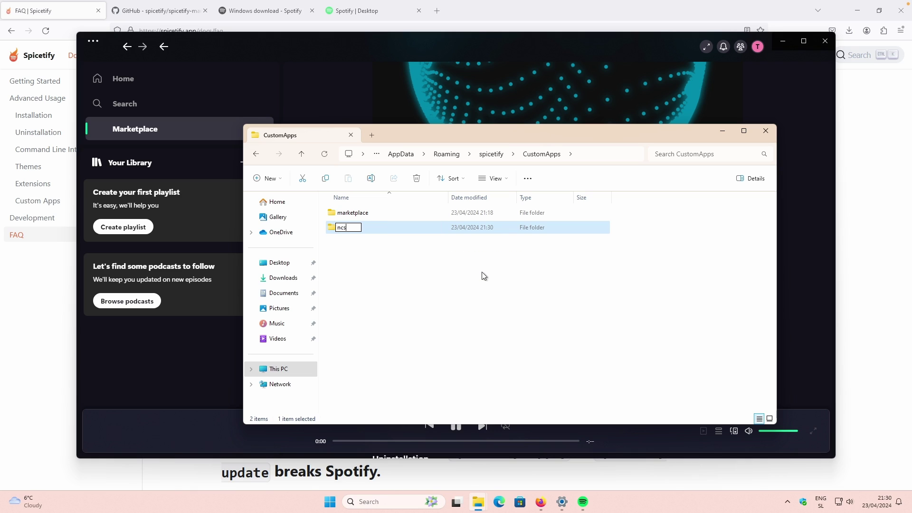
type("-visualizer")
key("Return")
double_click(421, 232)
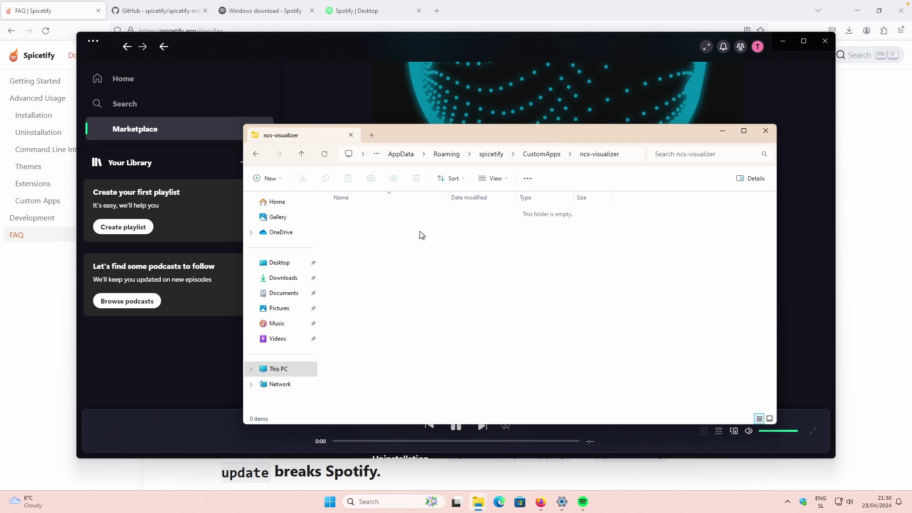
left_click(72, 270)
left_click(583, 502)
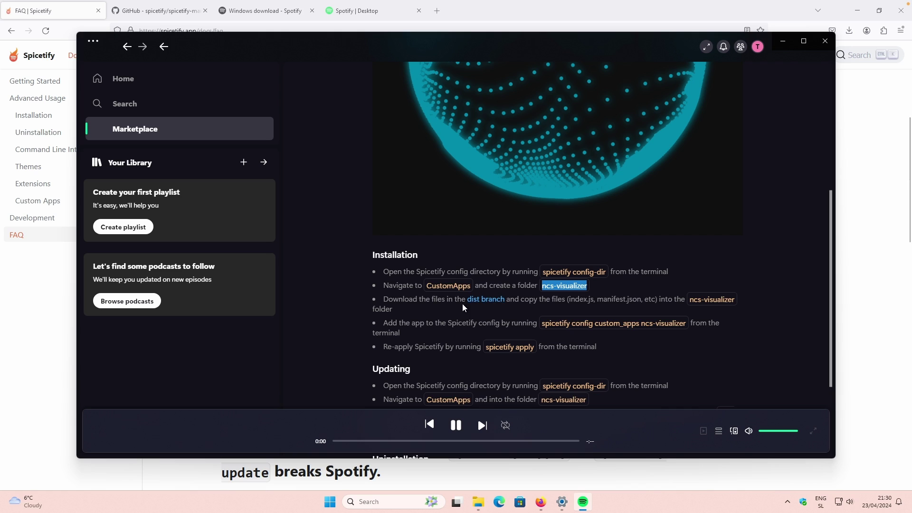
Download the NCS Visualizer dist.zip and extract it into Downloads
left_click(491, 307)
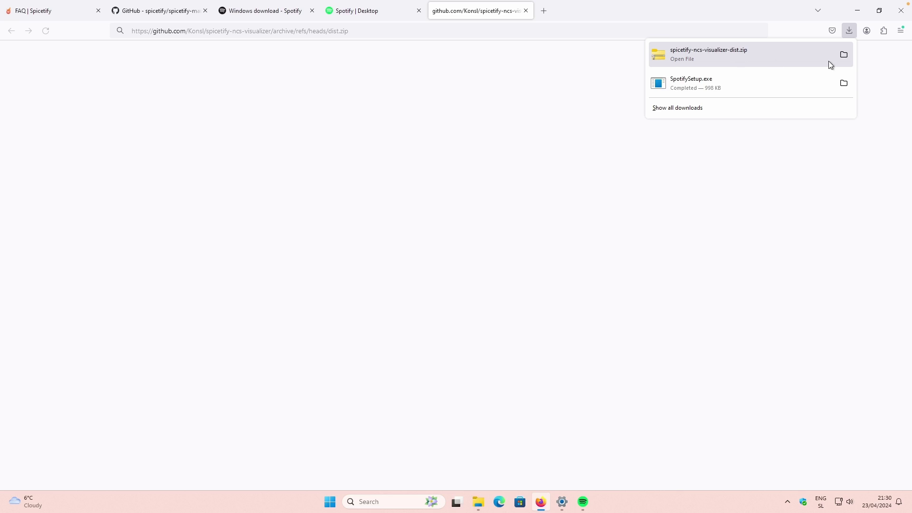
left_click(843, 55)
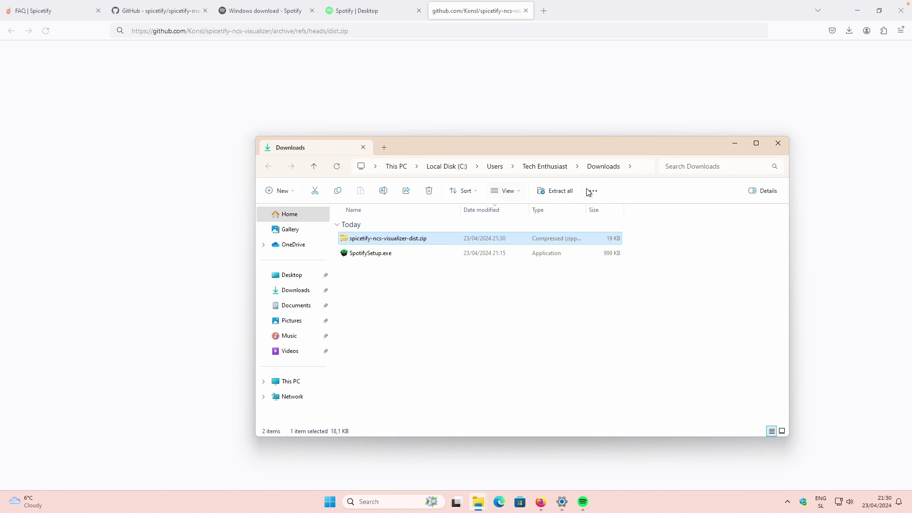
double_click(506, 236)
double_click(435, 225)
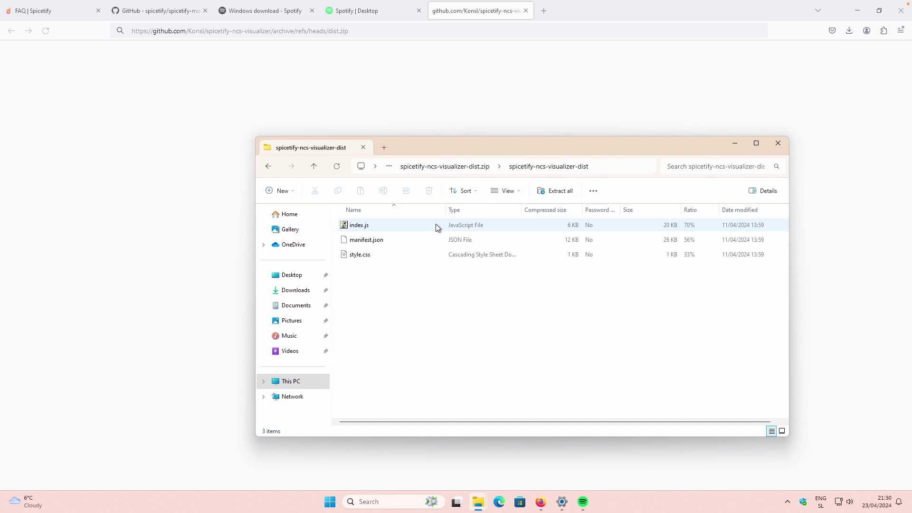
left_click(555, 191)
left_click(552, 341)
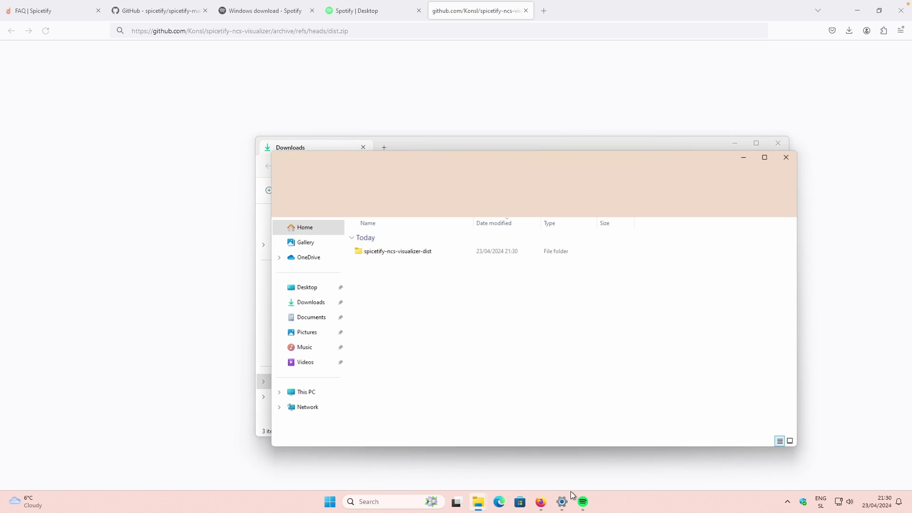
Open the extracted spicetify-ncs-visualizer-dist folder and select index.js, manifest.json and style.css
left_click(583, 501)
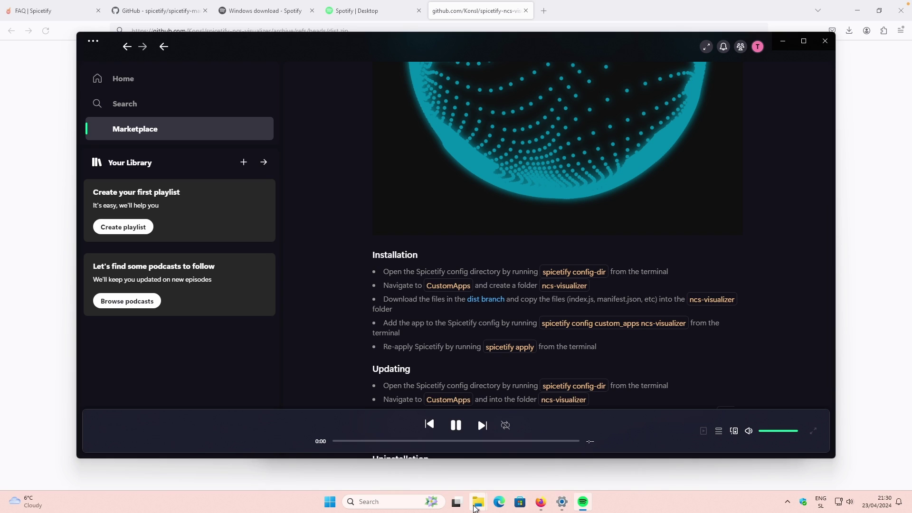
mouse_move(478, 502)
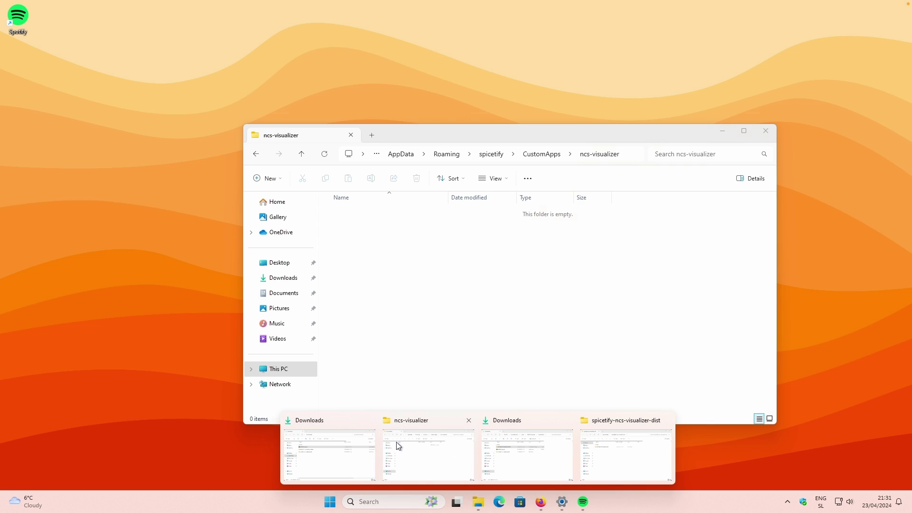
left_click(342, 452)
left_click(398, 243)
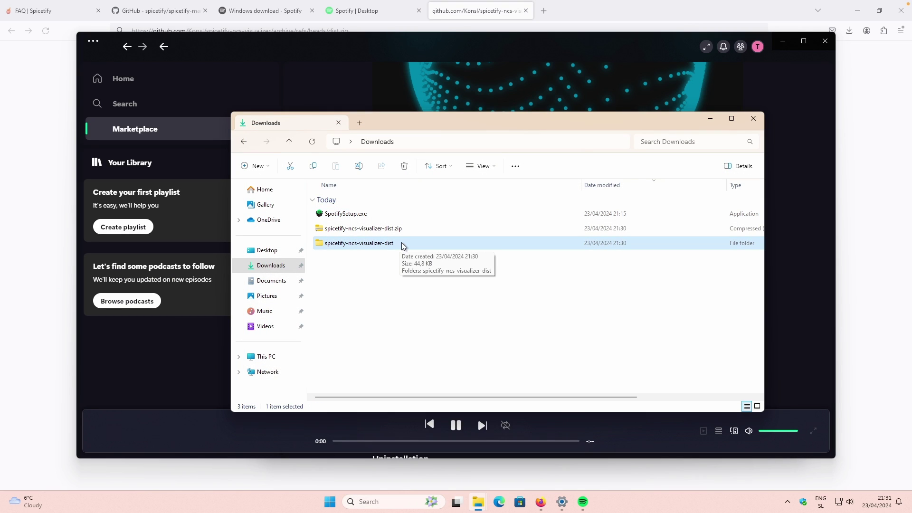
double_click(401, 242)
double_click(385, 220)
left_click_drag(354, 274, 380, 195)
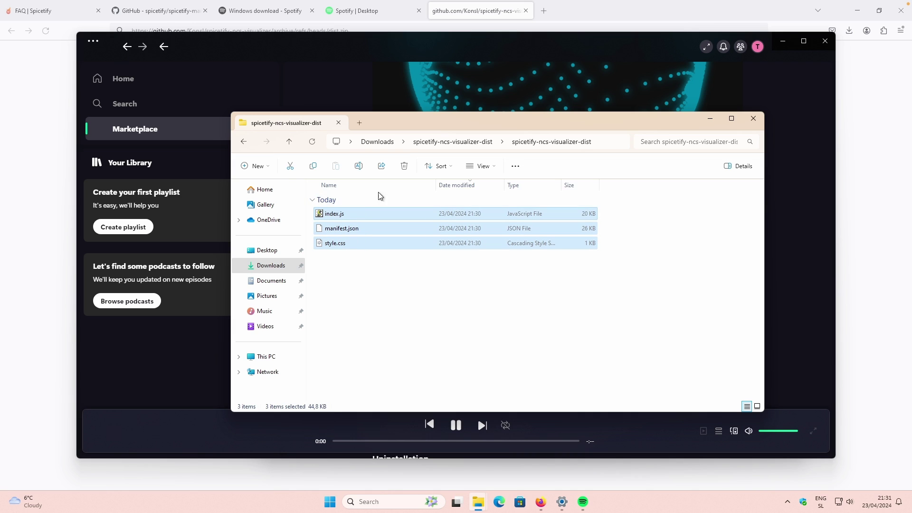
Paste the three files into the ncs-visualizer folder and check they arrived
left_click(478, 502)
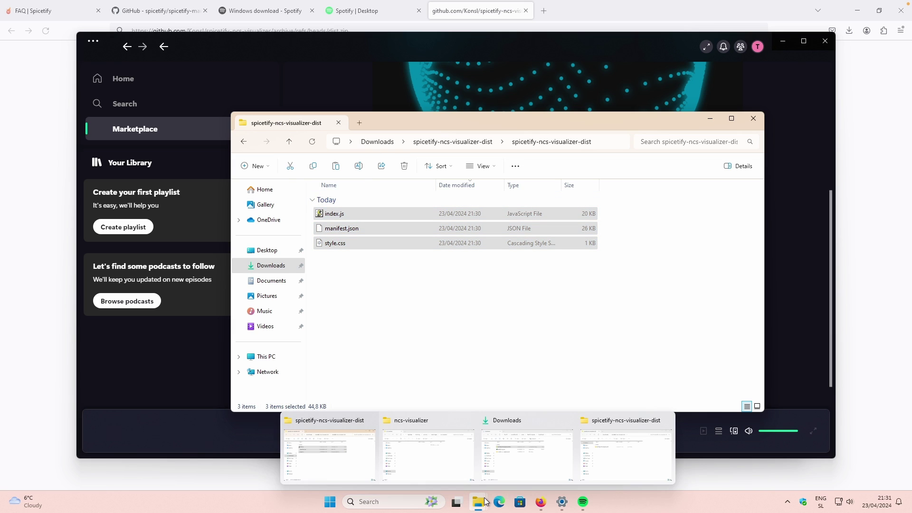
left_click(458, 413)
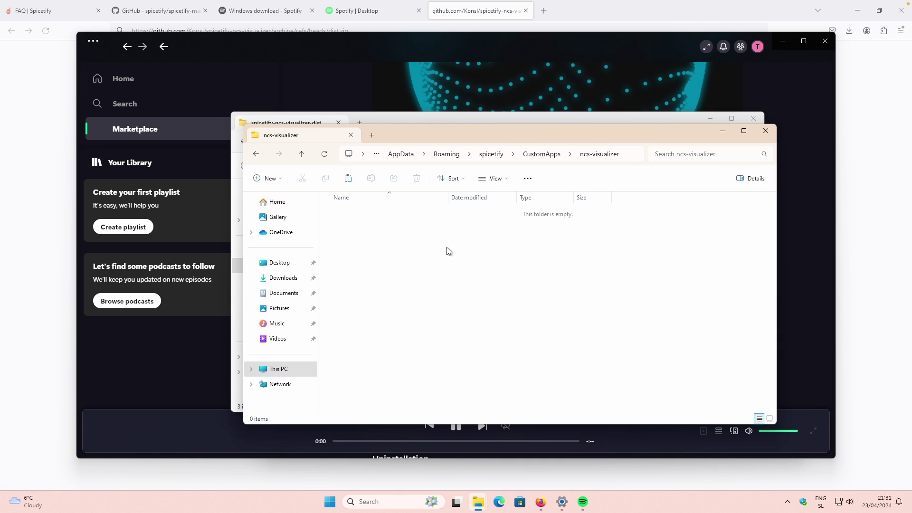
key("ctrl+v")
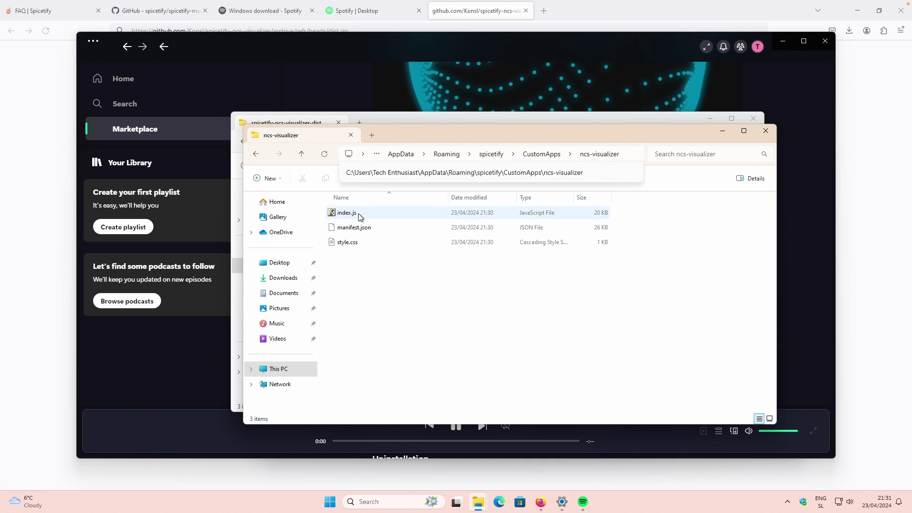
left_click(375, 213)
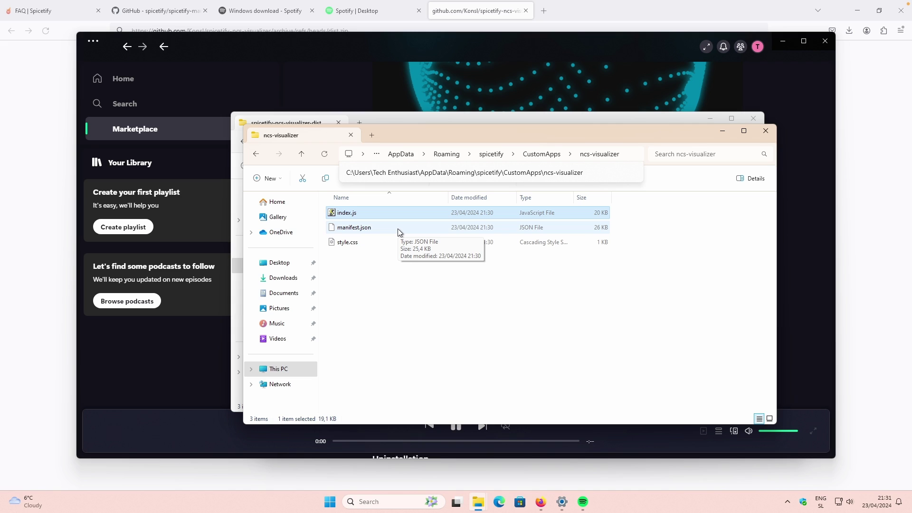
left_click(392, 264)
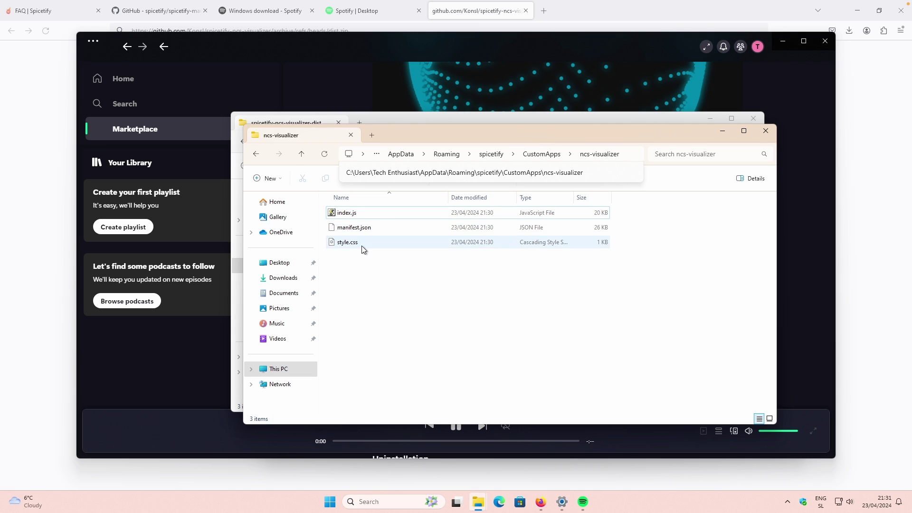
left_click(55, 317)
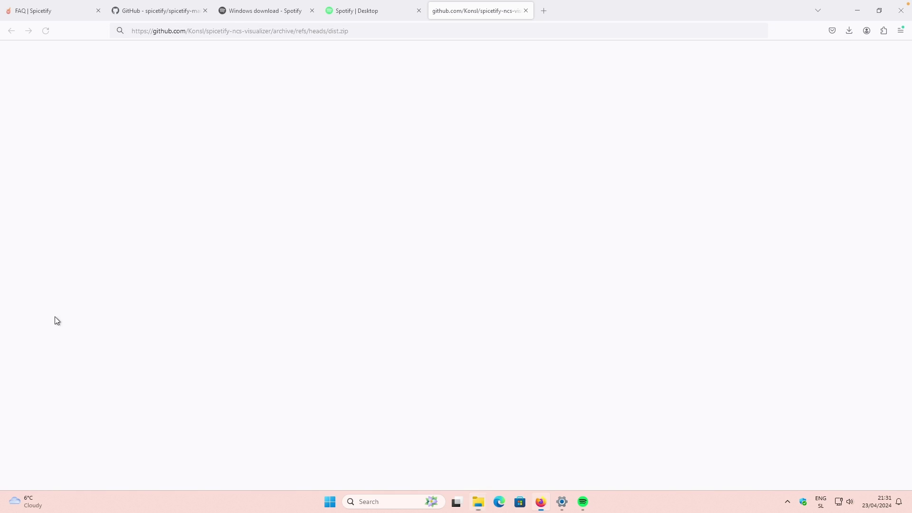
Select the custom_apps command in the instructions and launch Windows PowerShell from Start search
left_click(584, 501)
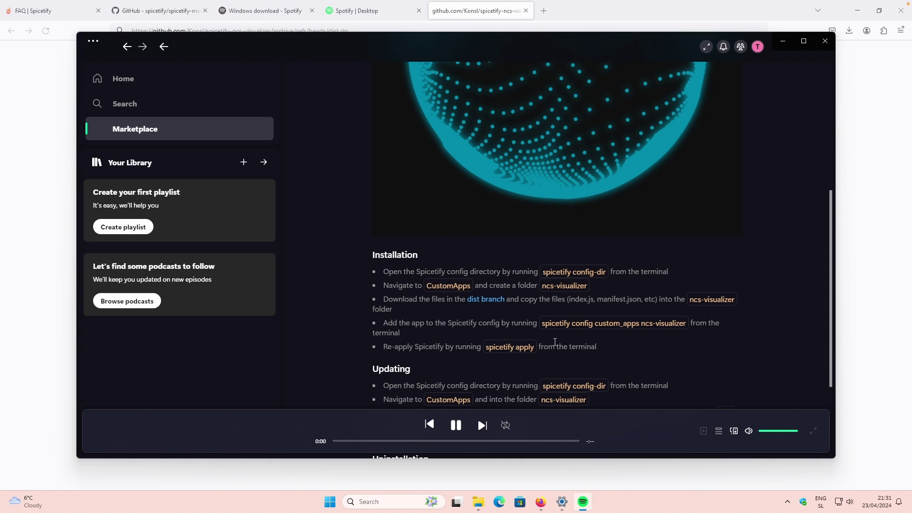
left_click(604, 323)
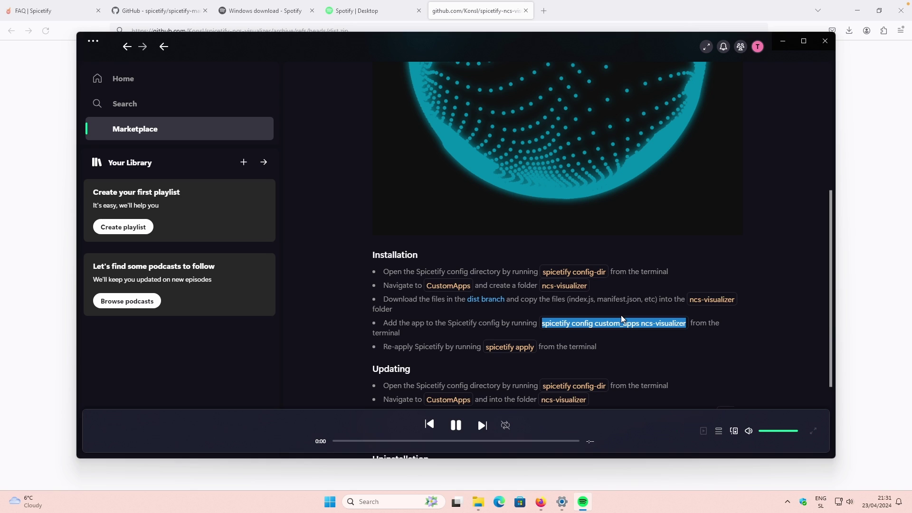
left_click(330, 502)
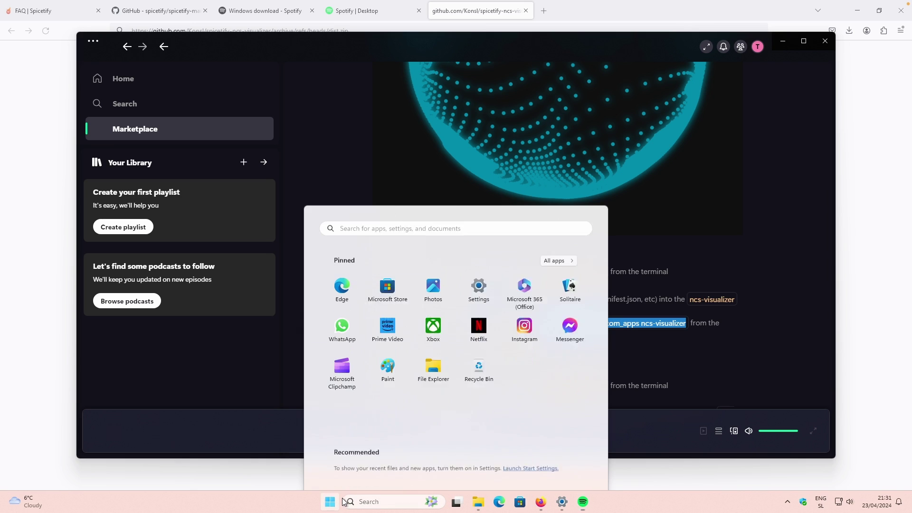
left_click(442, 163)
type("po")
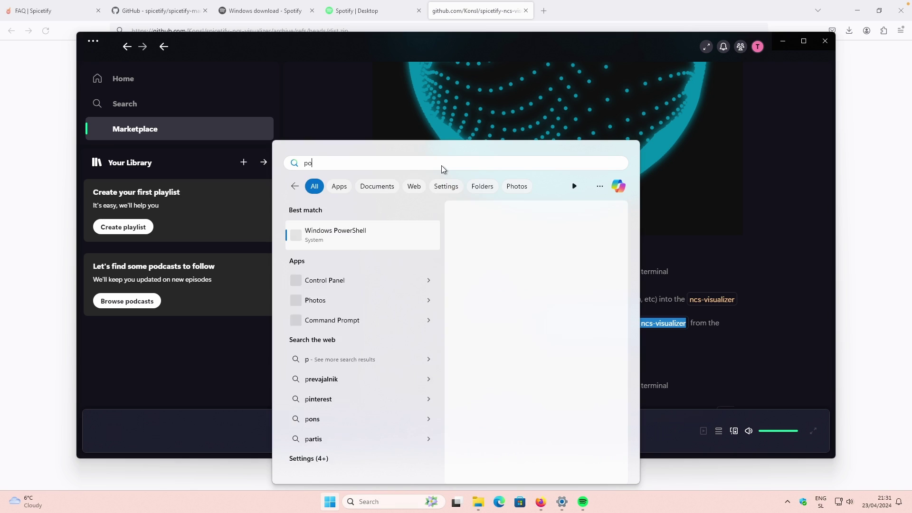
key("Return")
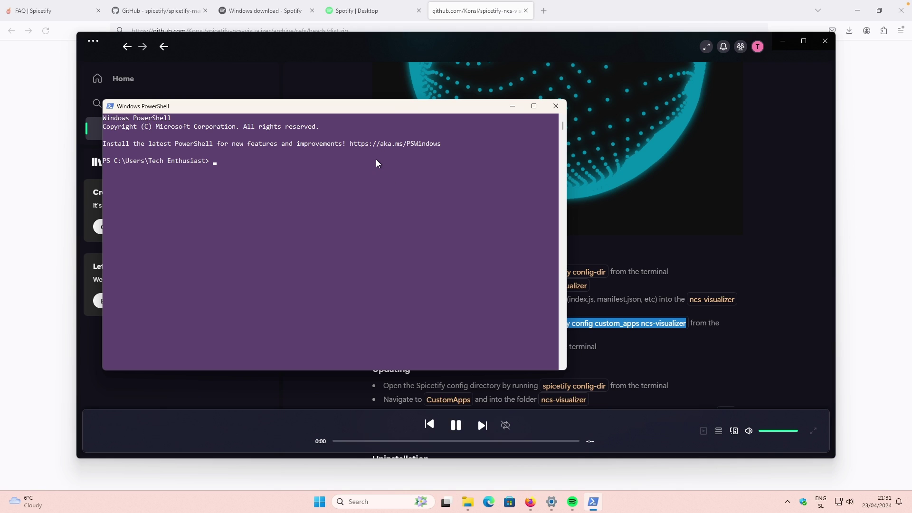
Run 'spicetify config custom_apps ncs-visualizer' in PowerShell
left_click_drag(418, 106, 362, 110)
left_click(358, 172)
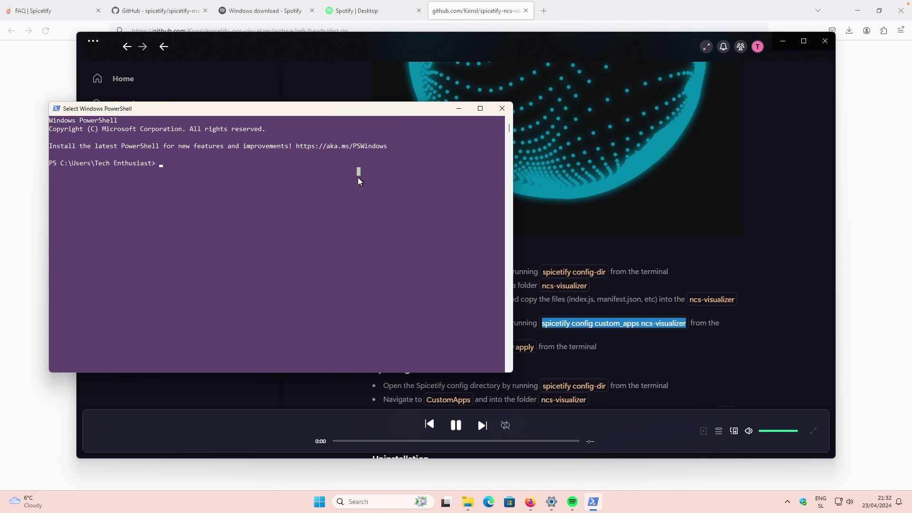
type("spicetify config cus")
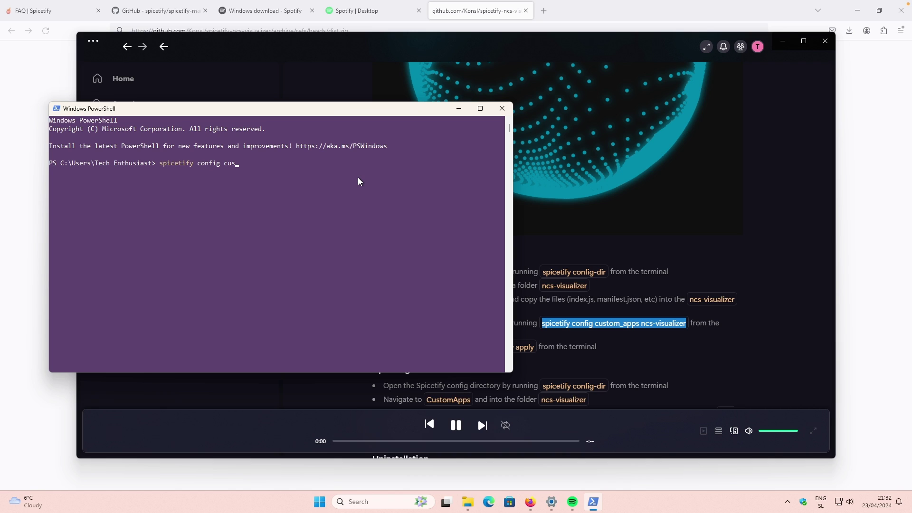
type("tom_apps ncs-visualizer")
key("Return")
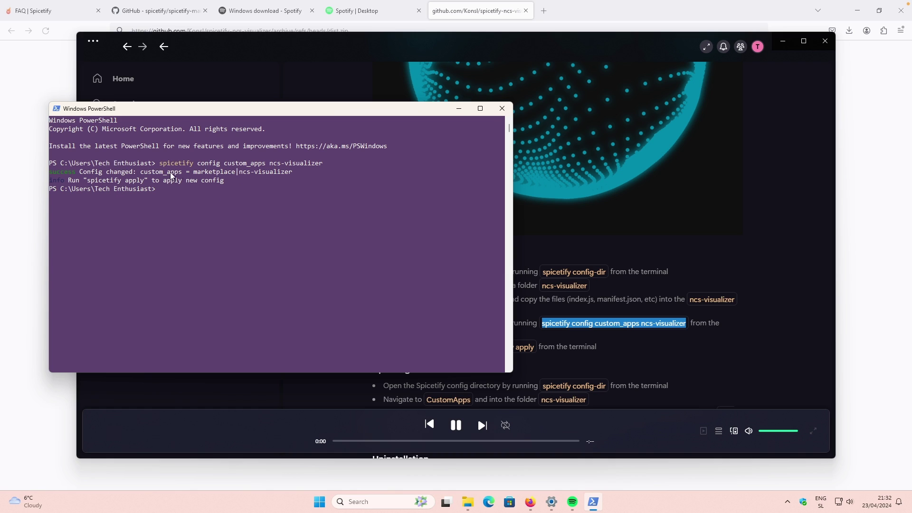
left_click(423, 348)
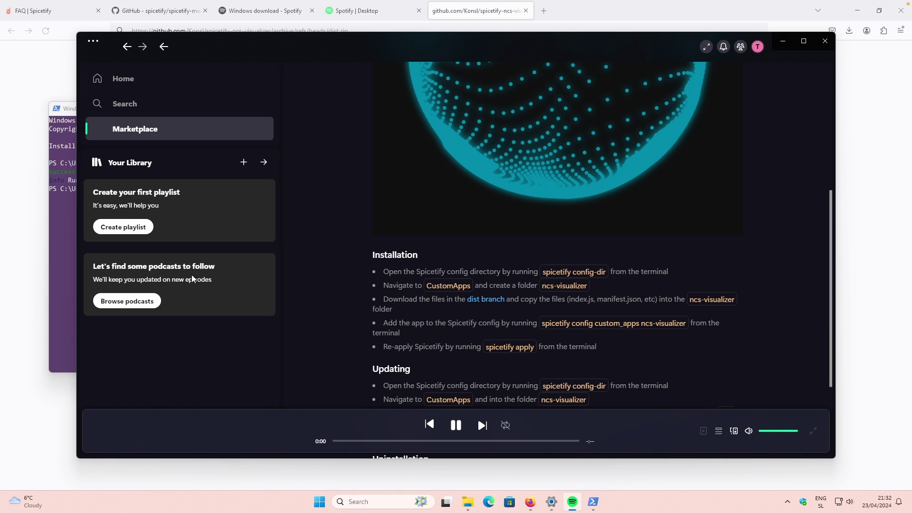
left_click(65, 249)
left_click(233, 214)
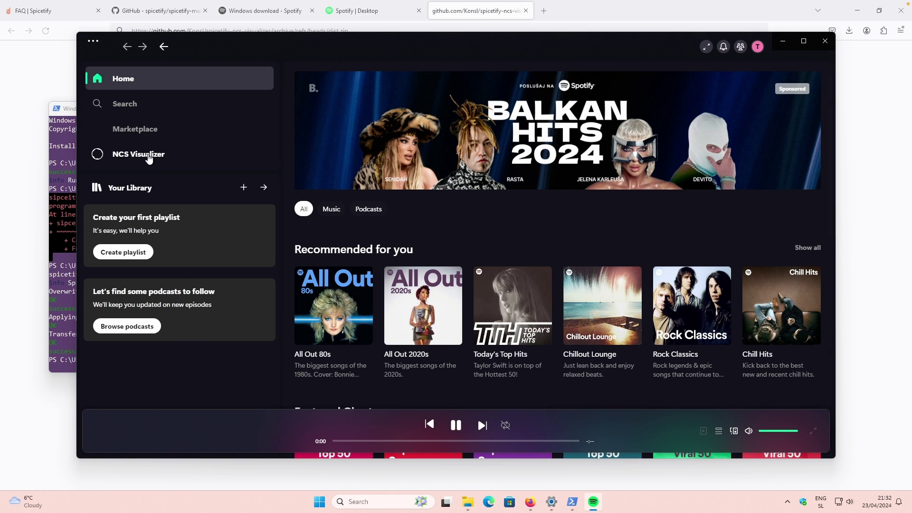
Open the NCS Visualizer app page, then move between the Search and Home pages
left_click(148, 157)
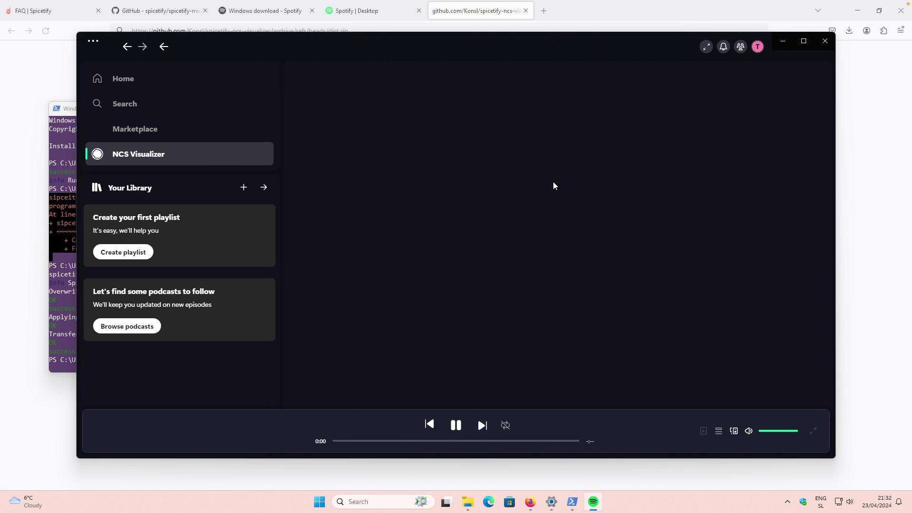
left_click(183, 105)
left_click(163, 82)
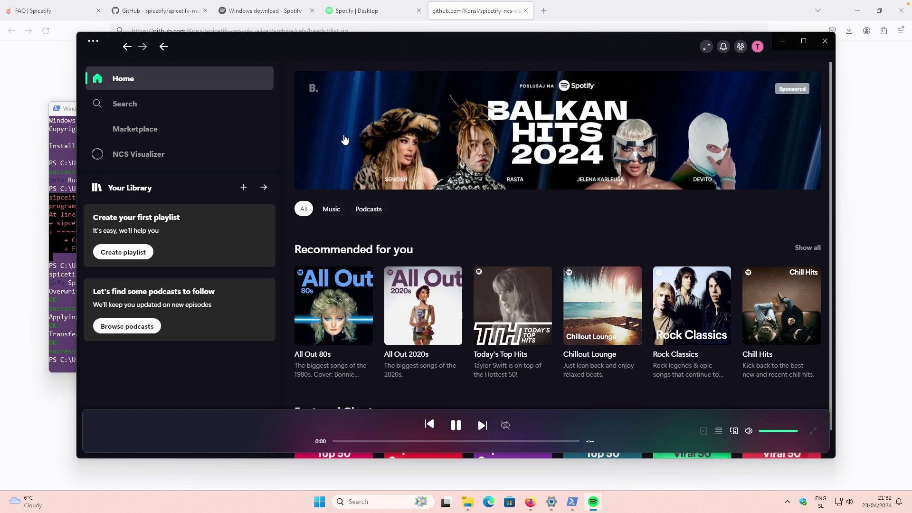
Search 'n', play the NCS Classics playlist starting with Faded, and return to the Marketplace Apps list
left_click(218, 105)
type("n")
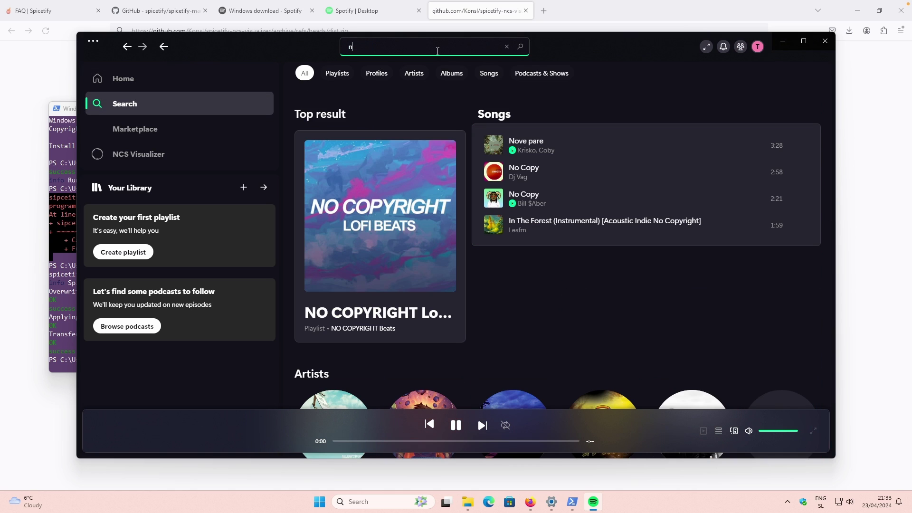
left_click(413, 204)
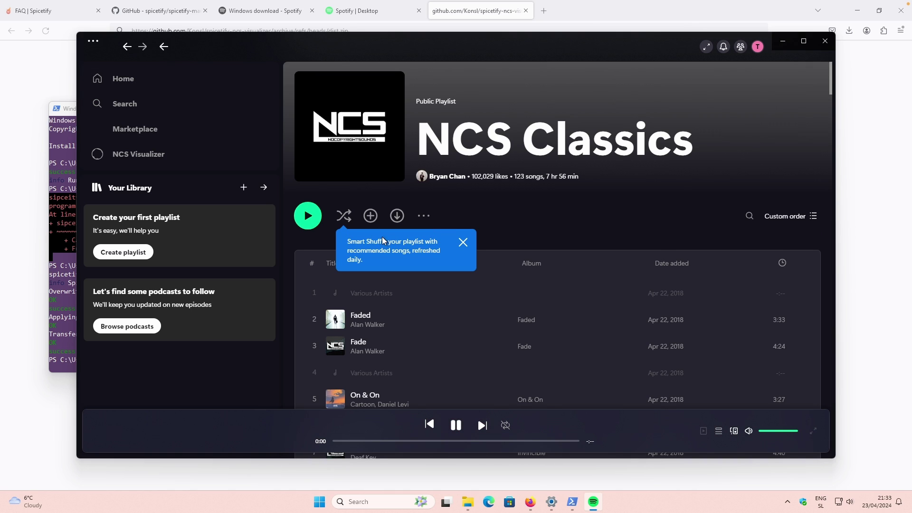
left_click(139, 154)
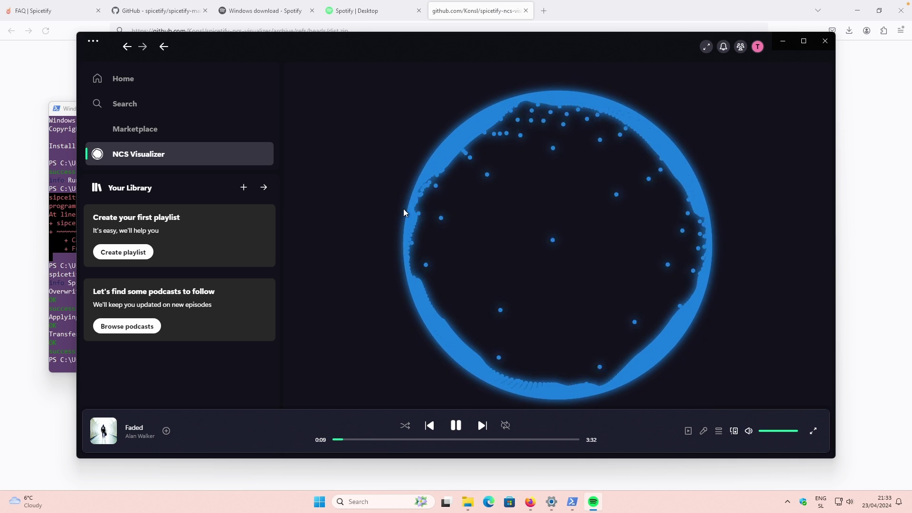
left_click(217, 130)
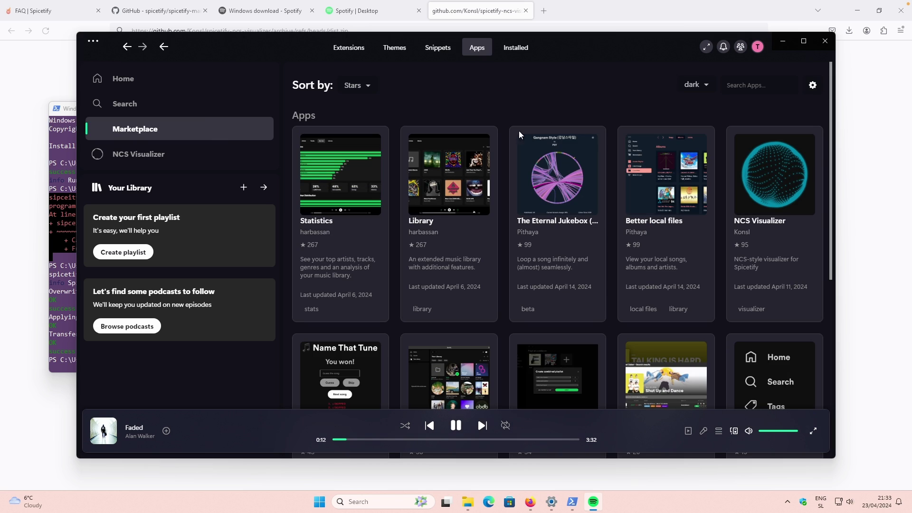
Browse the Marketplace Extensions and Themes tabs and switch the colour scheme to comfy
scroll(486, 173, "down", 2)
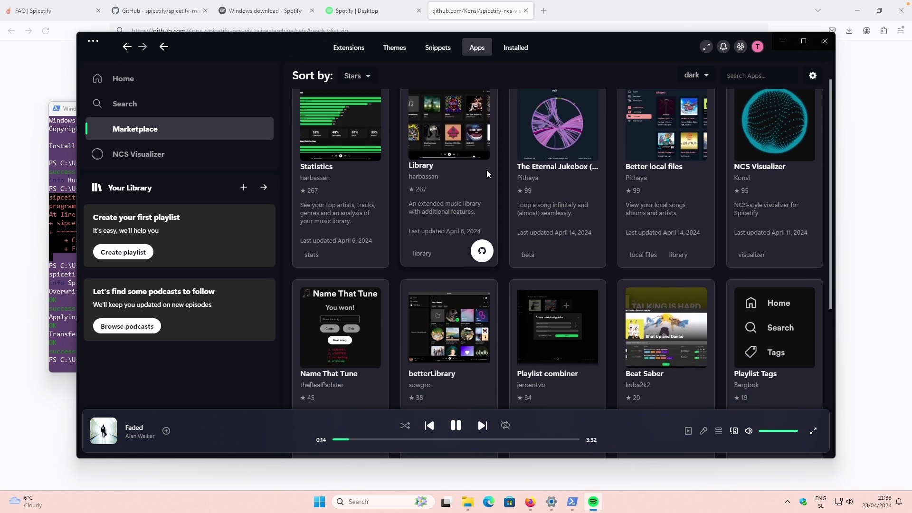
scroll(487, 170, "down", 5)
scroll(395, 109, "up", 6)
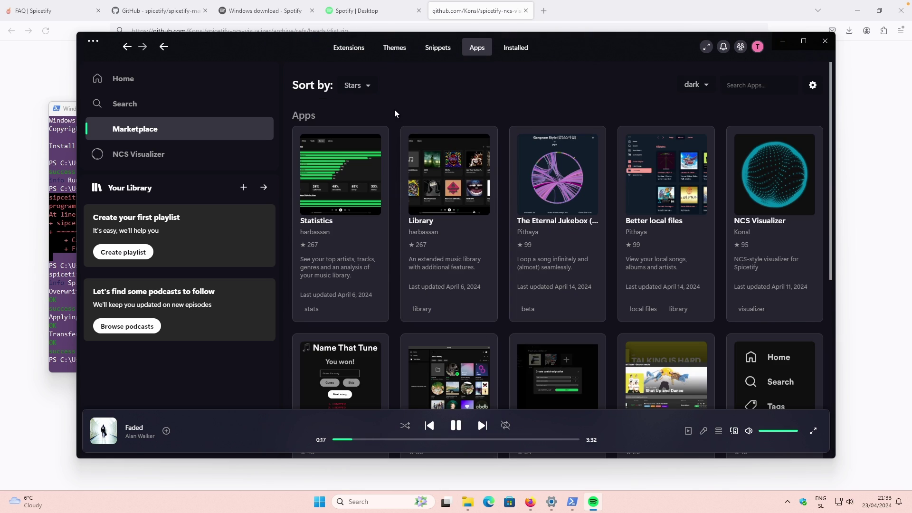
left_click(357, 53)
left_click(402, 53)
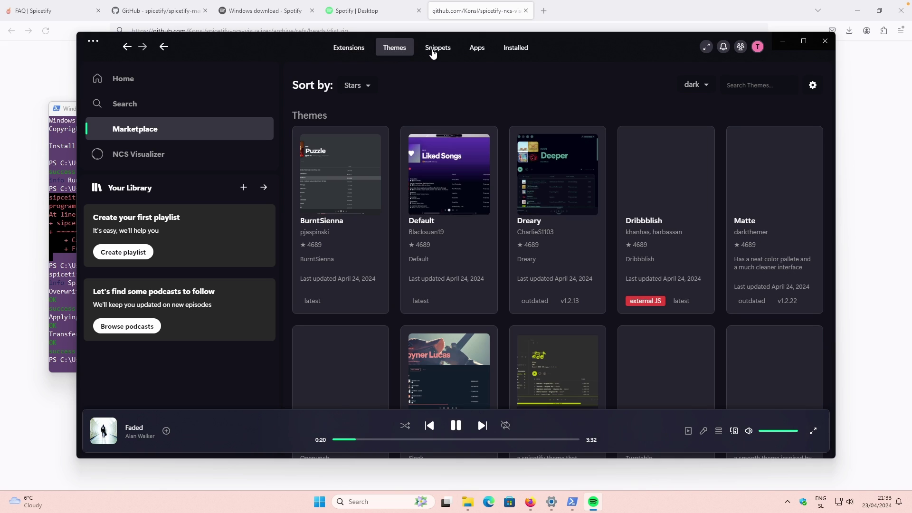
left_click(696, 85)
left_click(693, 153)
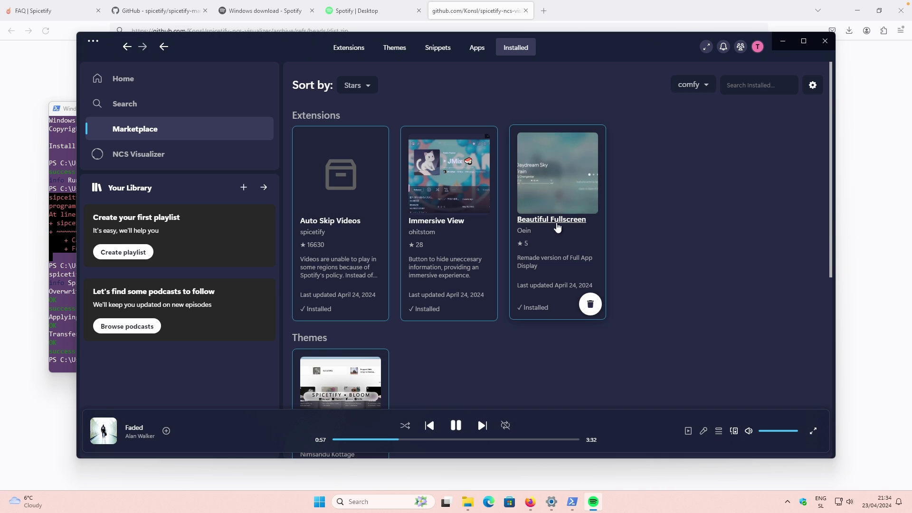
View Faded full screen, look through the Marketplace settings, then close Spotify
left_click(816, 433)
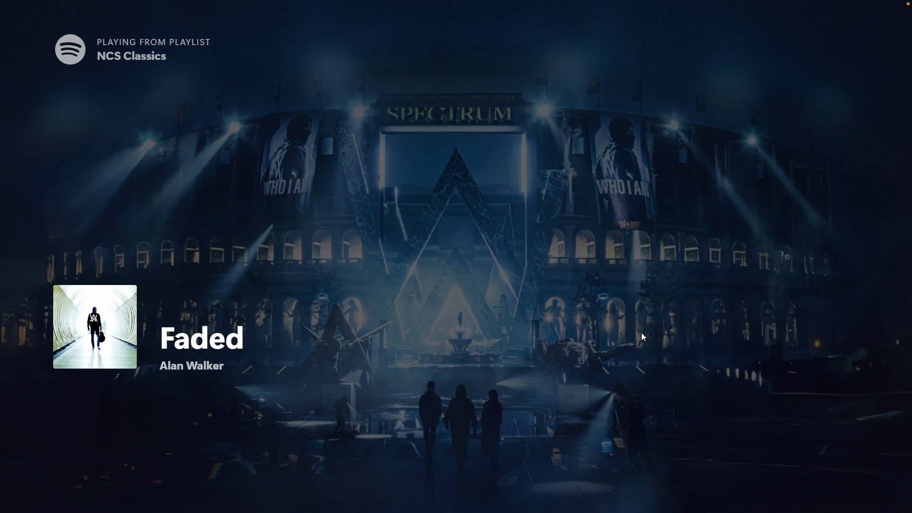
key("Escape")
left_click(811, 85)
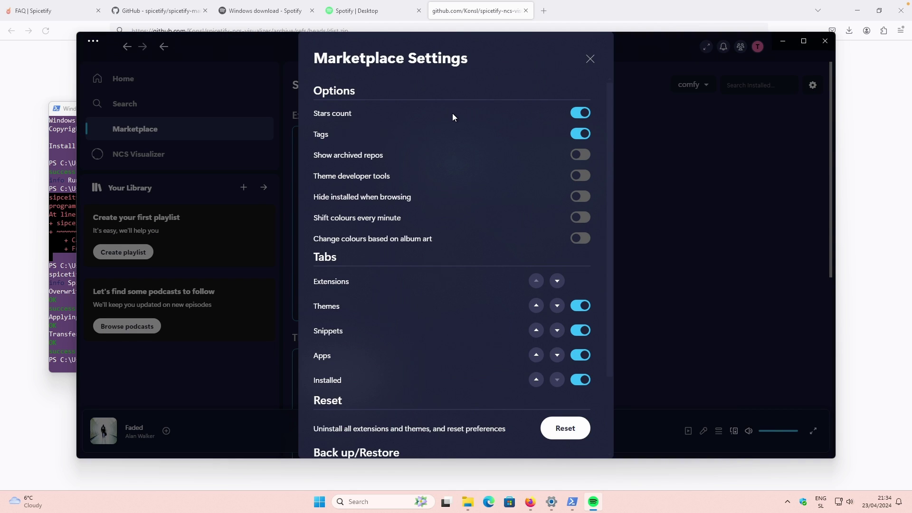
scroll(452, 117, "down", 2)
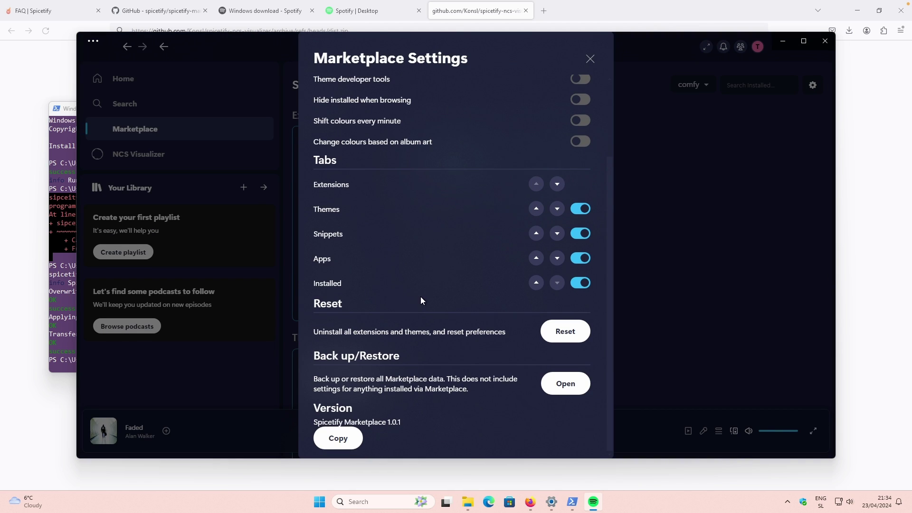
scroll(435, 260, "up", 2)
scroll(434, 261, "down", 2)
left_click(591, 58)
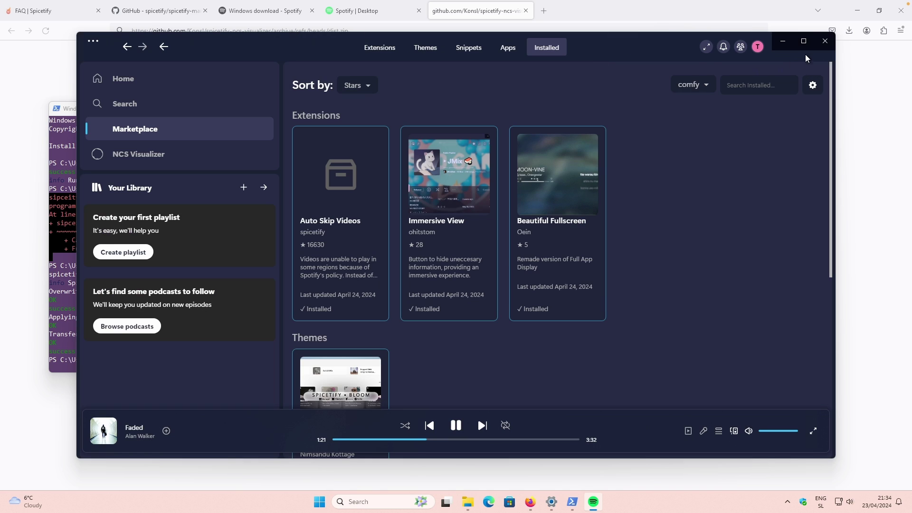
left_click(826, 41)
Close the old PowerShell window and copy the three Windows uninstall commands from Spicetify's Uninstallation docs
left_click(502, 109)
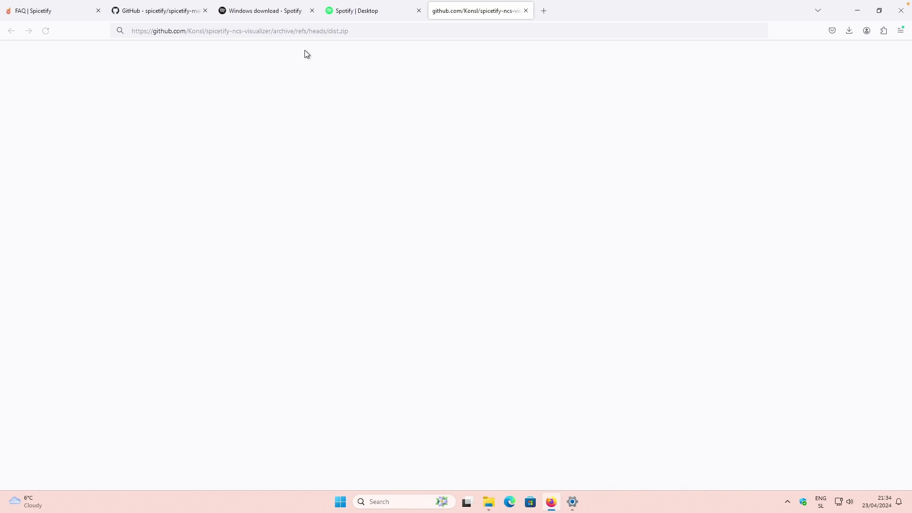
left_click(66, 12)
scroll(280, 182, "up", 8)
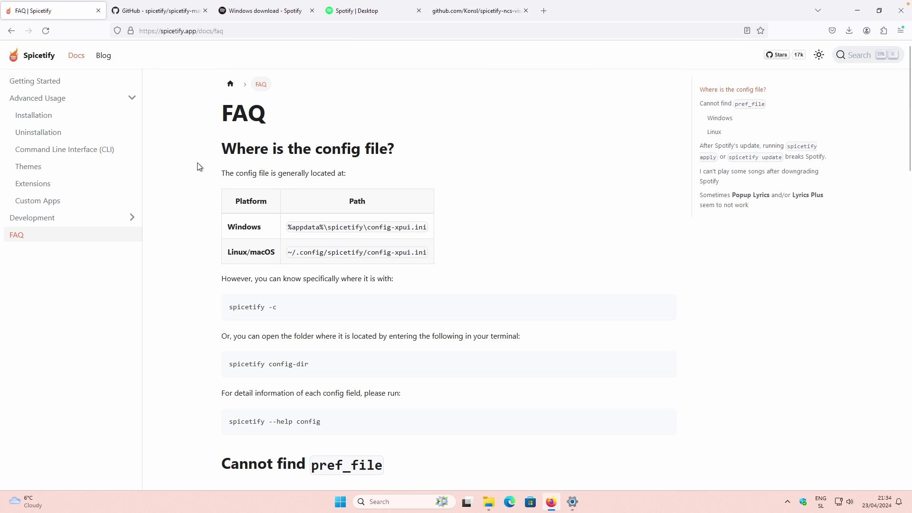
left_click(69, 131)
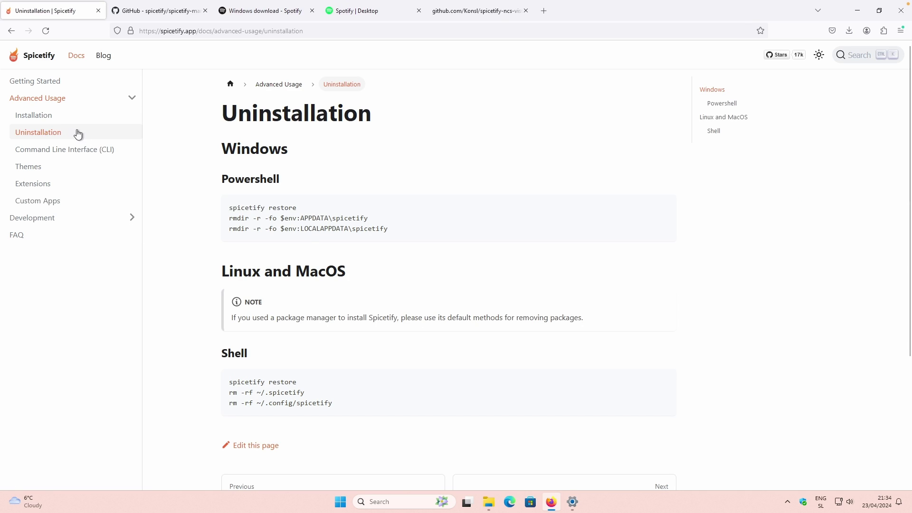
left_click_drag(388, 233, 230, 208)
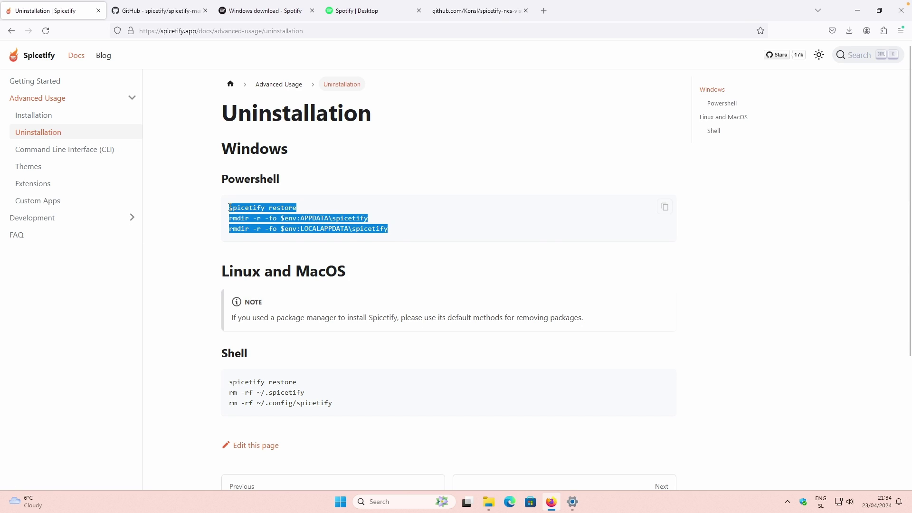
left_click(664, 208)
scroll(533, 314, "down", 4)
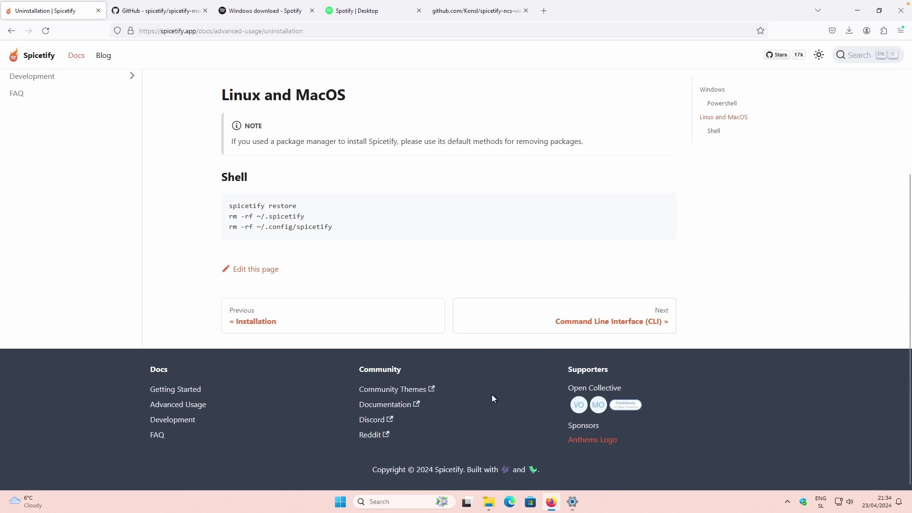
left_click(340, 502)
In a new Windows PowerShell window, run the pasted Spicetify uninstall commands to restore Spotify
type("powershell")
key("Return")
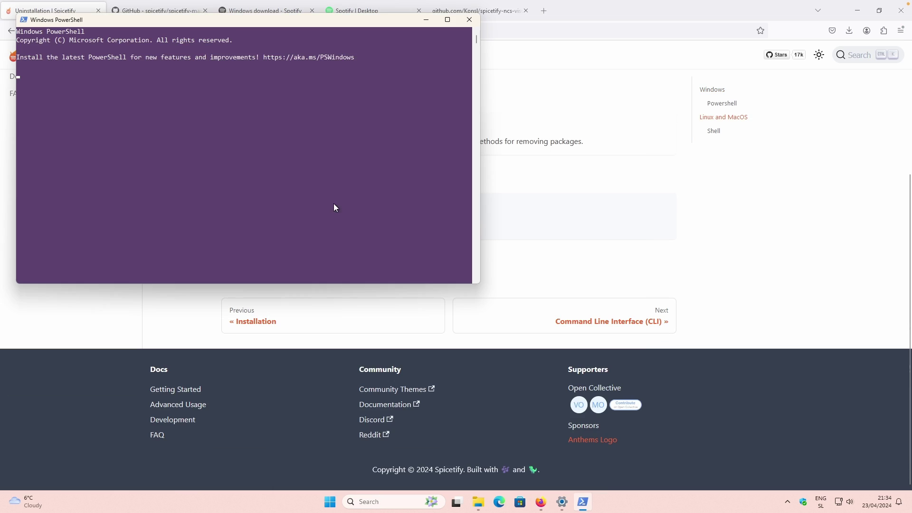
key("ctrl+v")
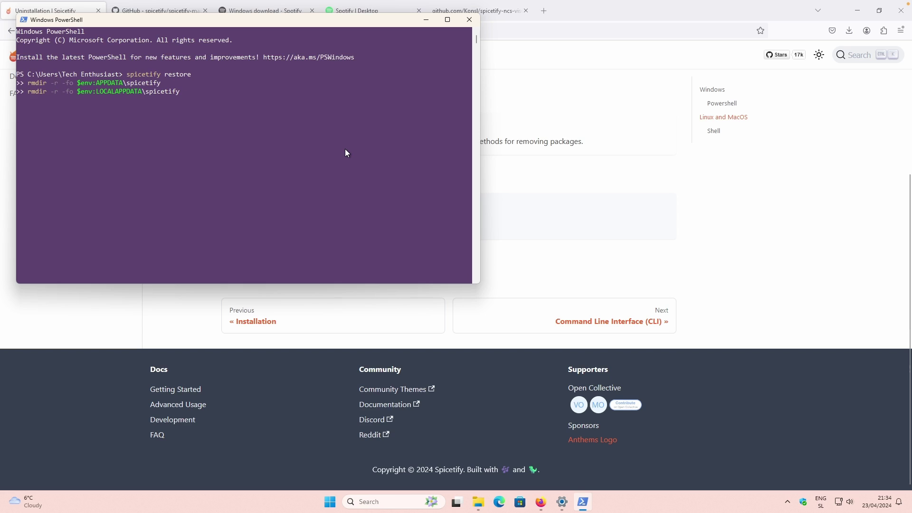
key("Return")
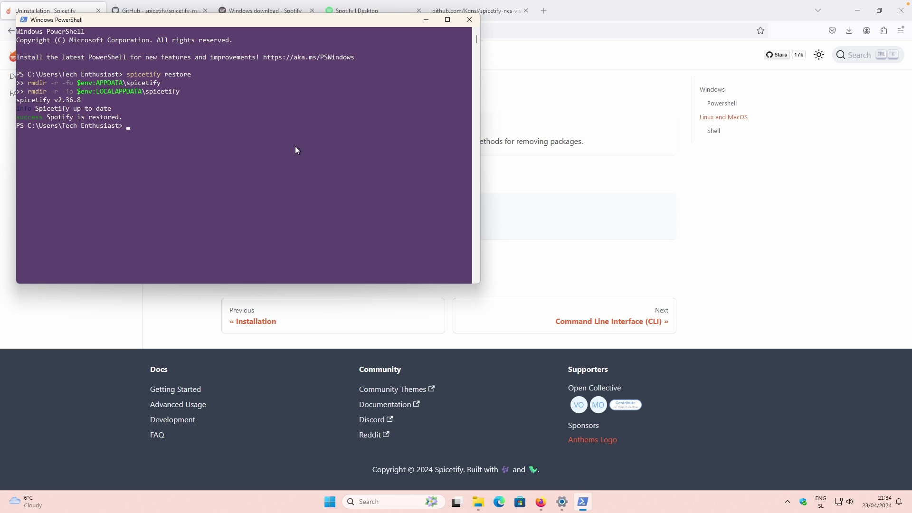
Relaunch the stock Spotify from the Start menu and check its Search and Home pages
left_click(331, 501)
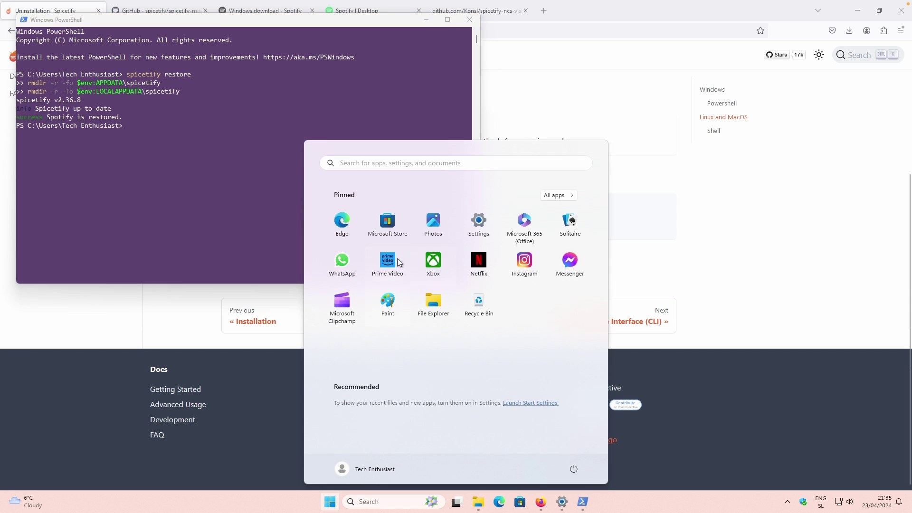
left_click(433, 166)
left_click(328, 228)
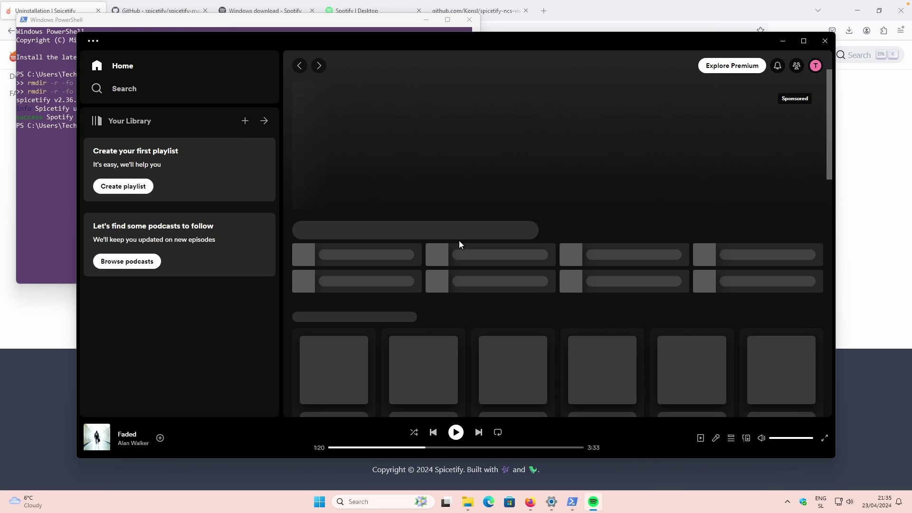
left_click(169, 88)
left_click(148, 67)
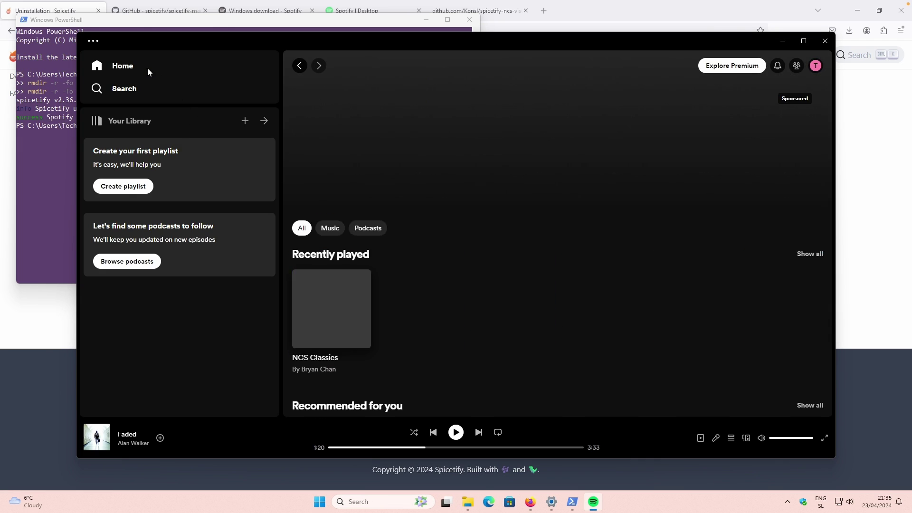